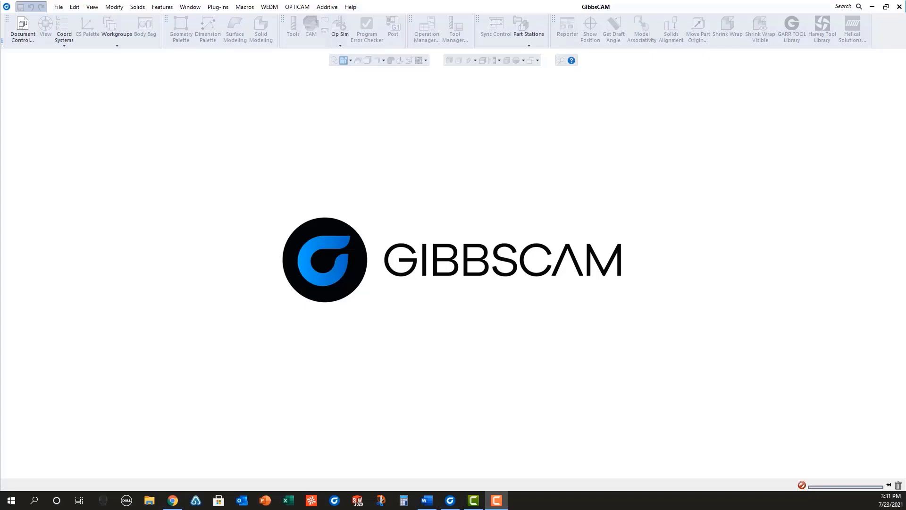
- Open NEW Mill-Turn.SLDPRT, replacing the existing NEW Mill-Turn.vnc part file
click(19, 36)
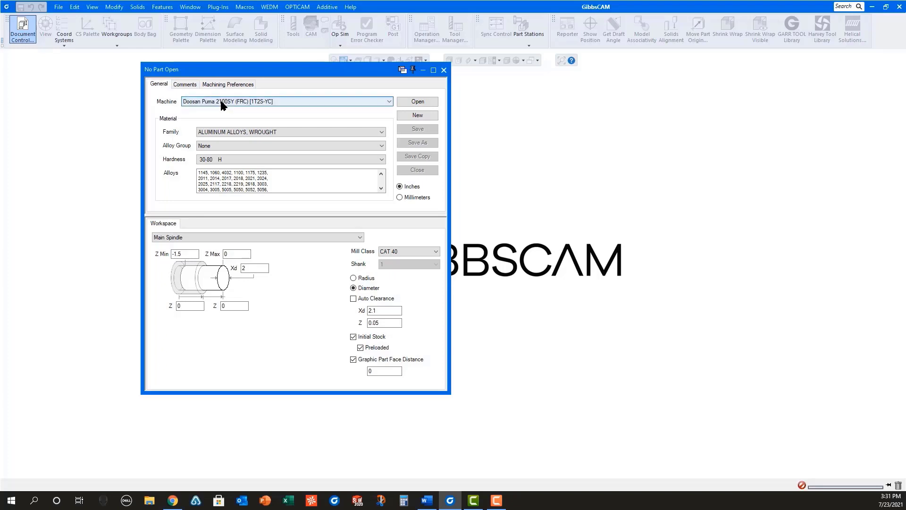
click(444, 70)
click(58, 7)
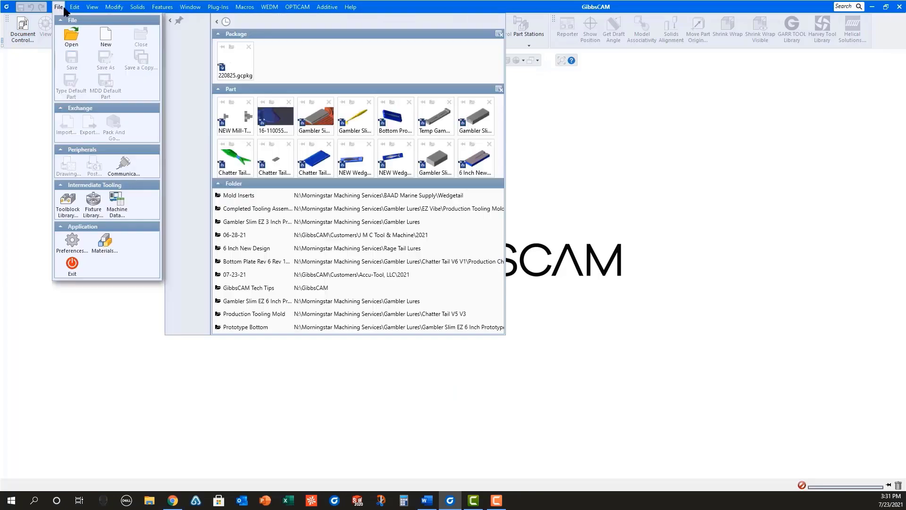
click(72, 32)
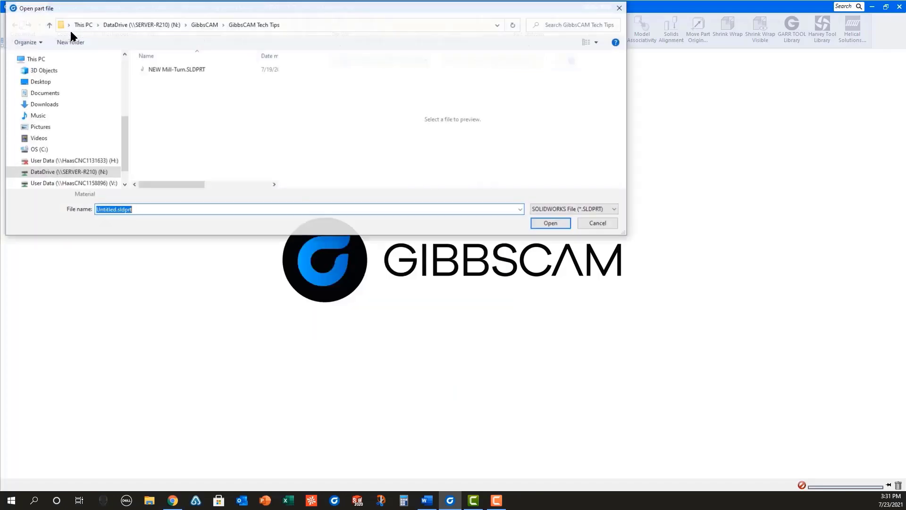
click(160, 70)
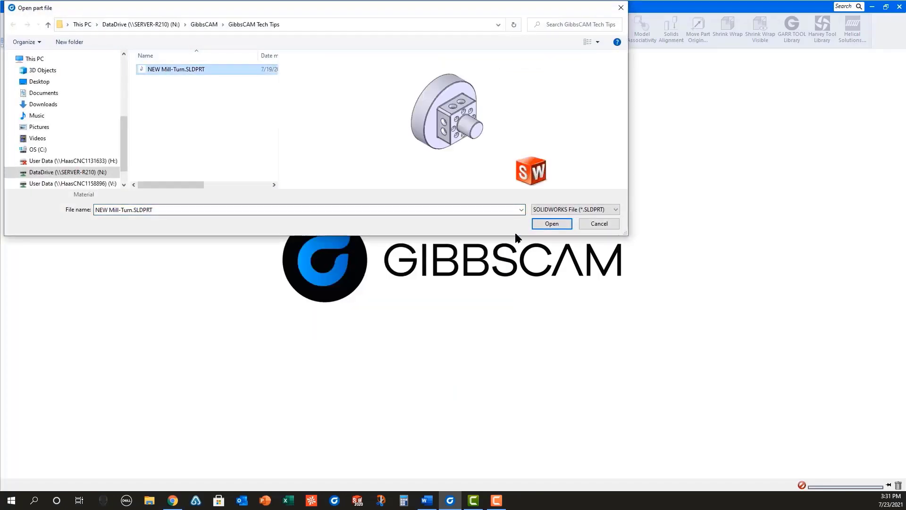
click(544, 227)
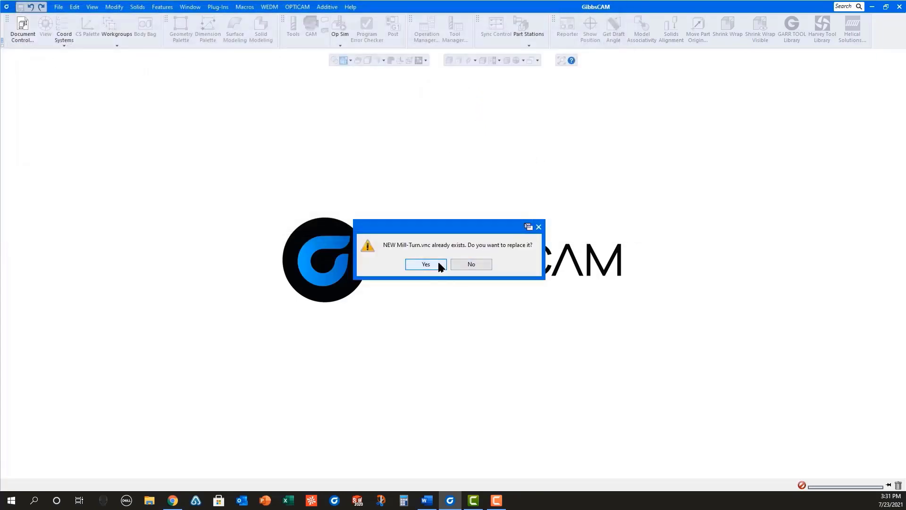
click(438, 261)
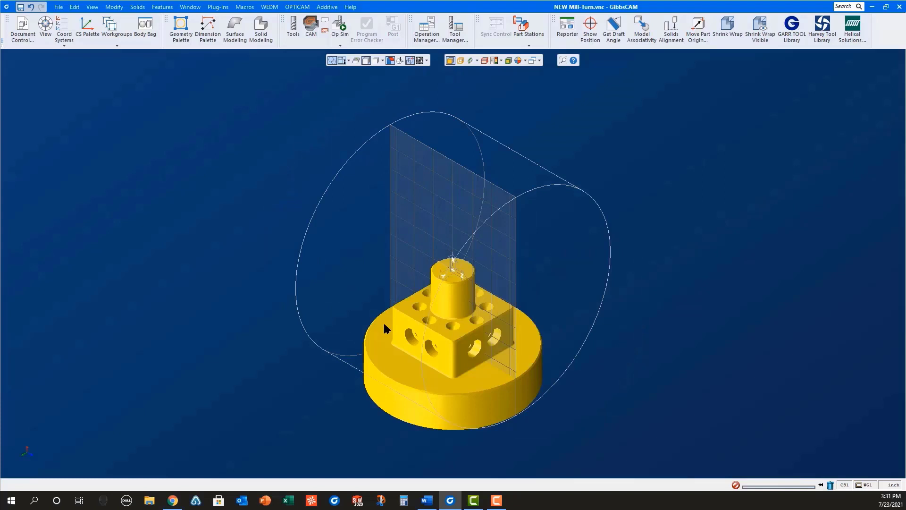
- Make CS 2 XY plane current and align the small cylinder's top face to it
click(64, 27)
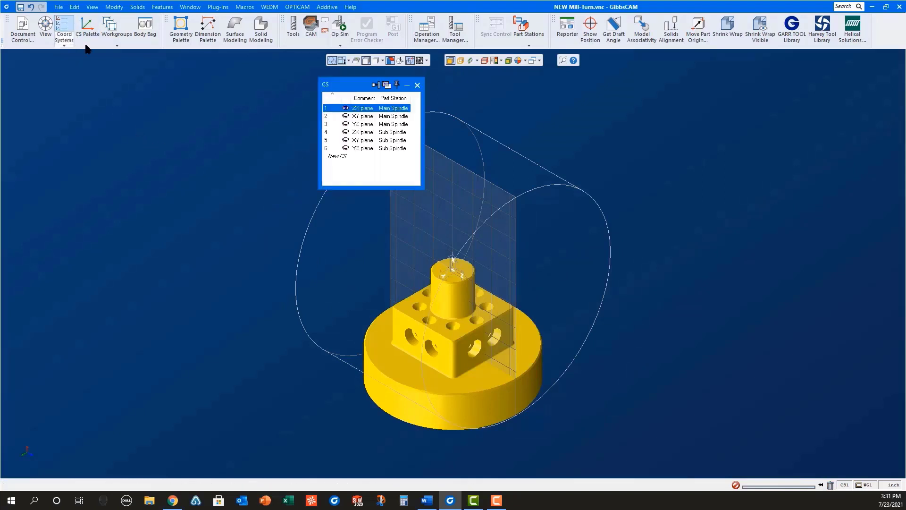
click(364, 120)
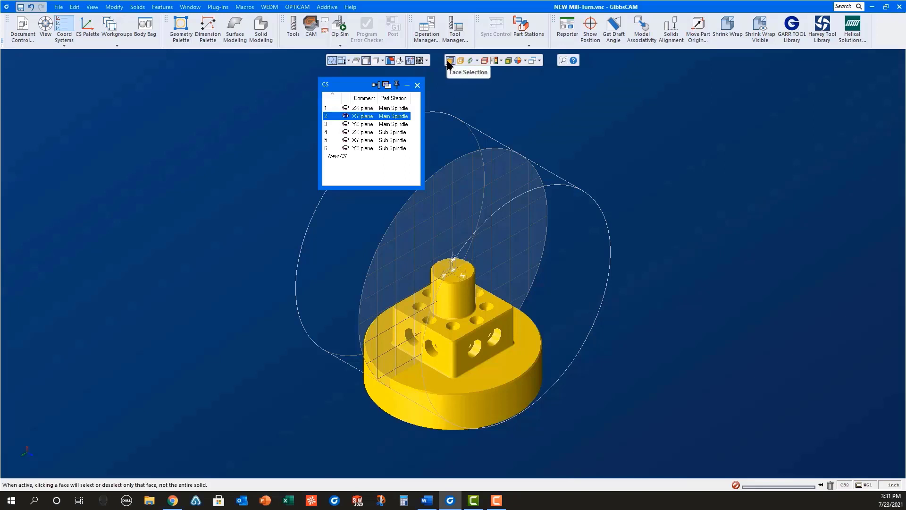
click(460, 270)
right_click(460, 270)
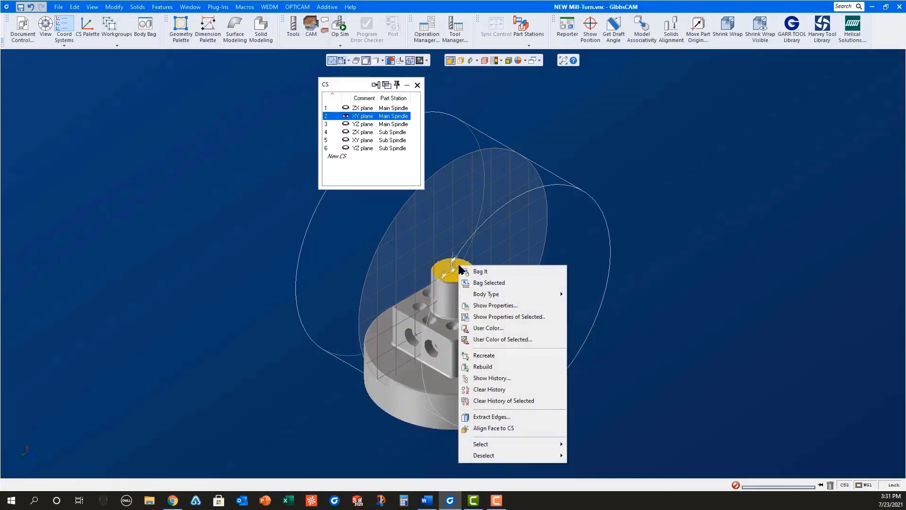
click(515, 430)
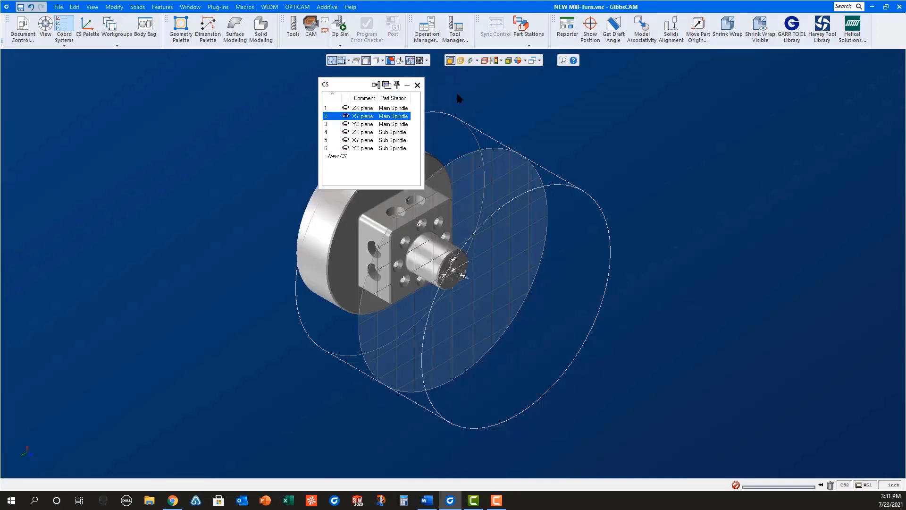
- Return to the ZX plane, move the part origin, and check the Sub Spindle workspace settings
click(381, 109)
click(728, 26)
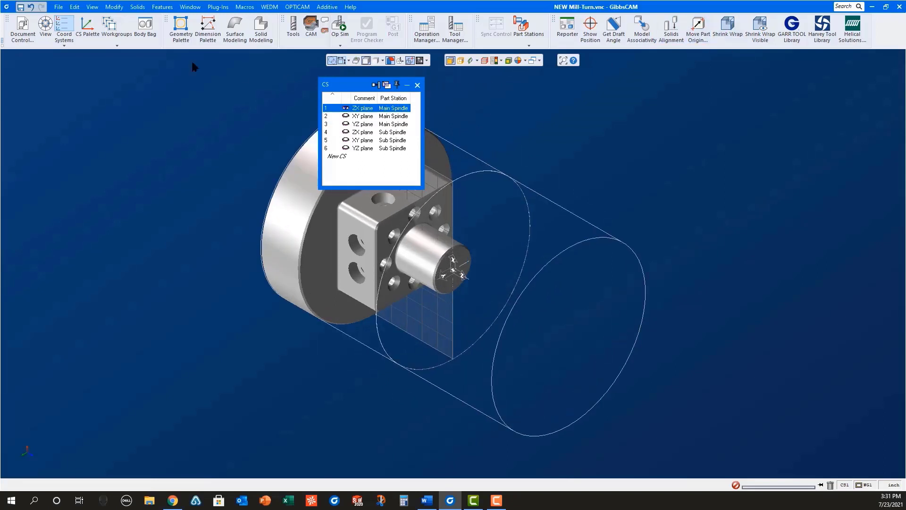
click(24, 34)
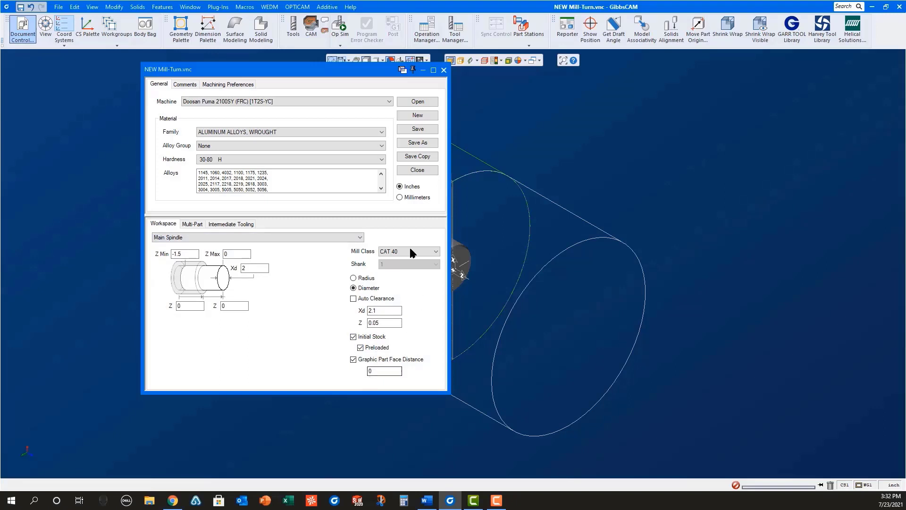
click(274, 237)
click(249, 254)
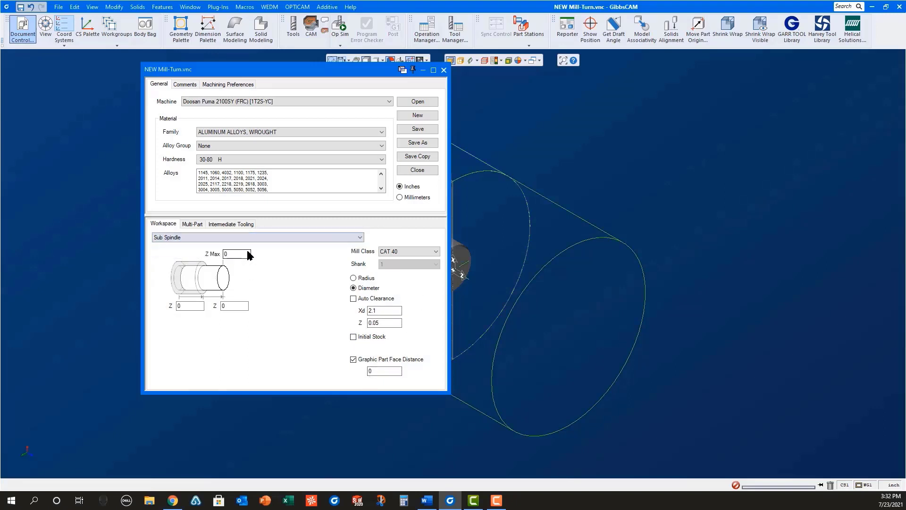
click(444, 71)
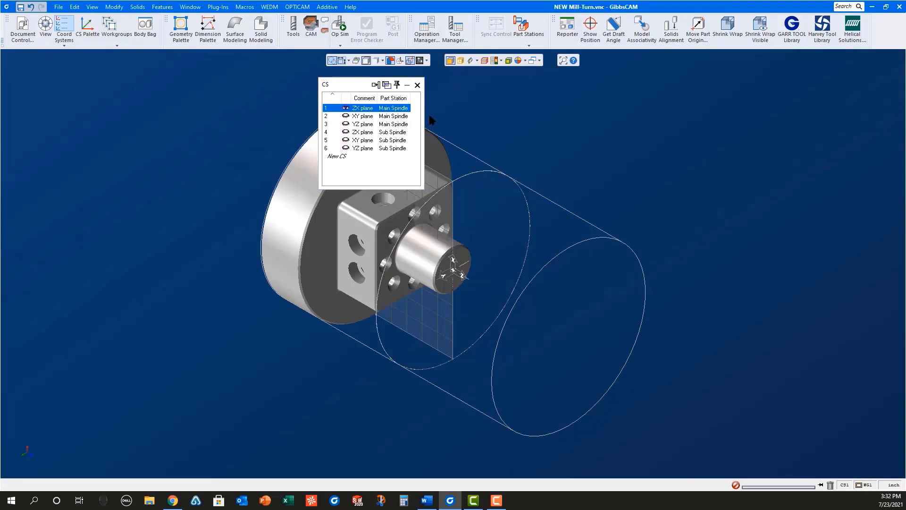
- Bag the solid, rename Import(3) to 'Part in Main', and restore it to the workspace
click(289, 232)
key(ctrl+b)
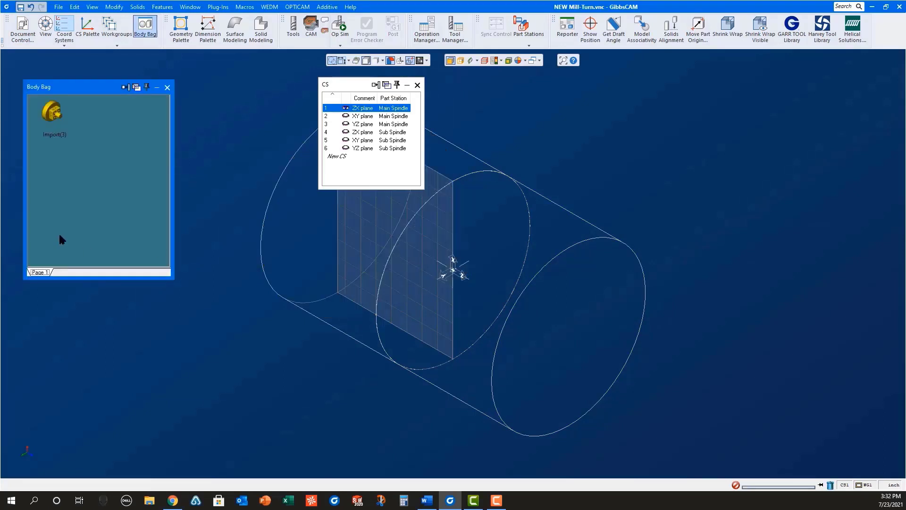
click(51, 136)
click(49, 134)
text(Part in Main)
click(64, 177)
double_click(53, 113)
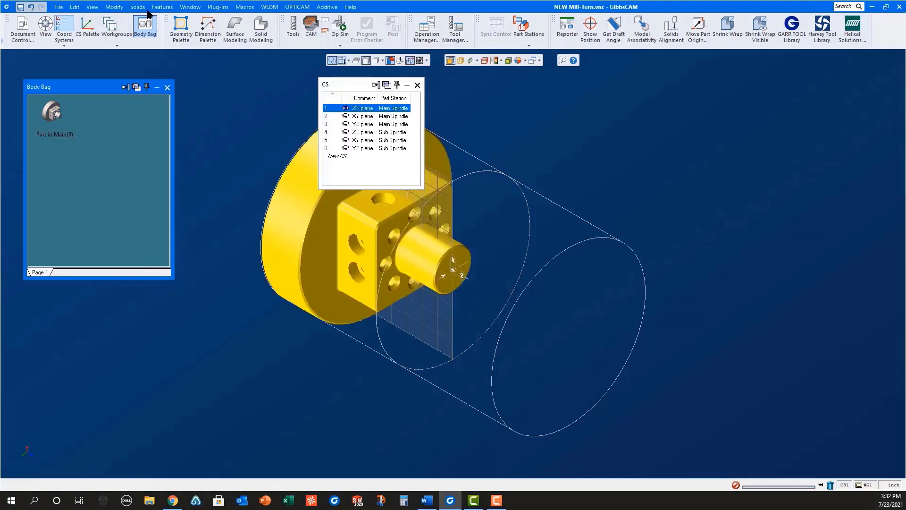
- Translate the part 1.5 along Z, then make CS 4 ZX plane (Sub Spindle) current
click(141, 7)
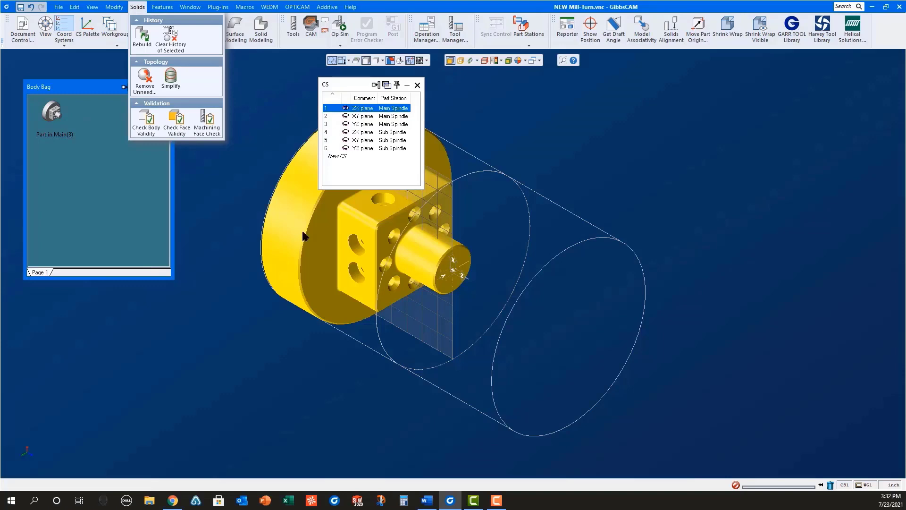
mouse_move(114, 7)
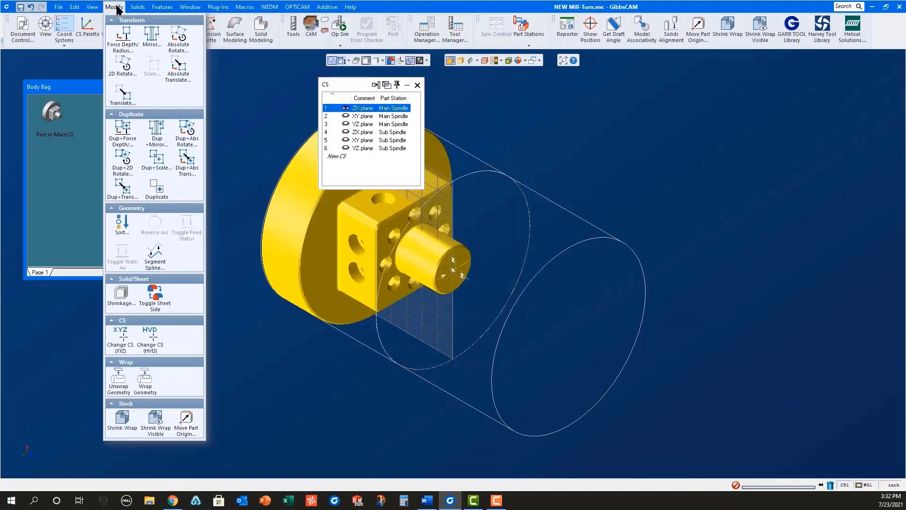
click(122, 97)
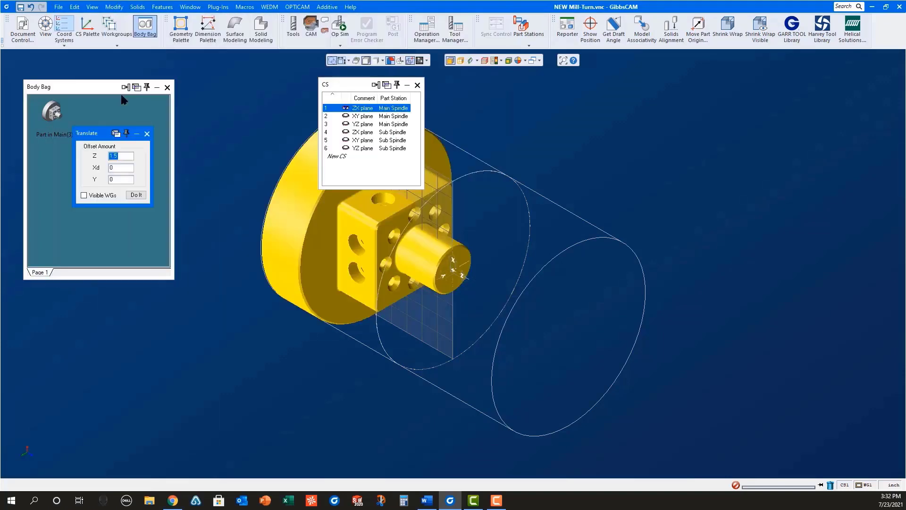
click(136, 196)
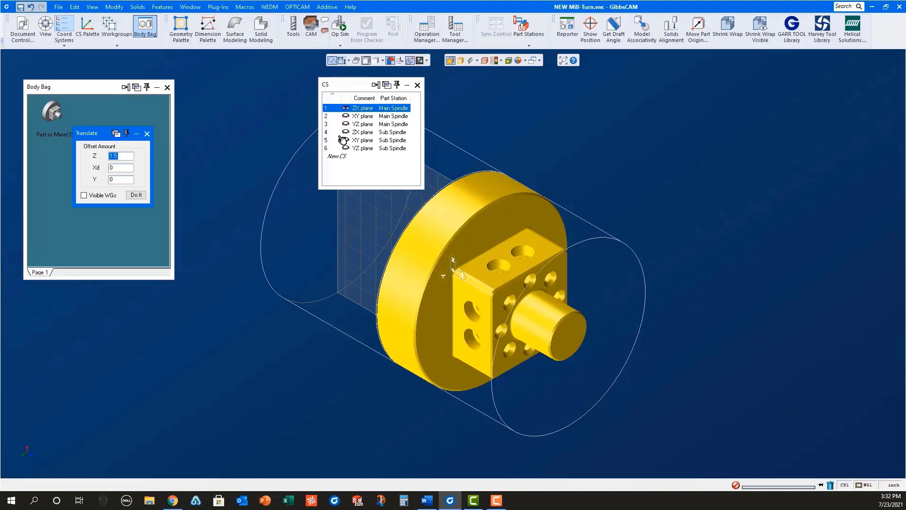
click(384, 134)
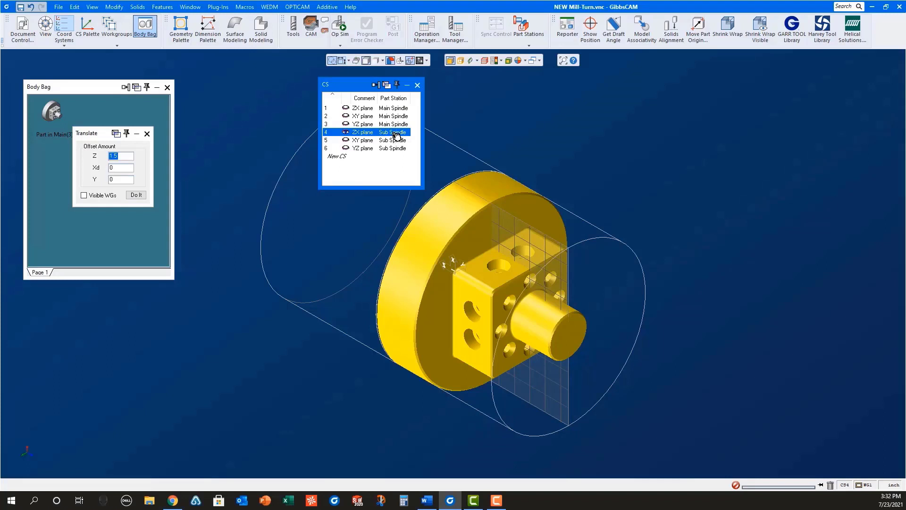
- Store the translated yellow part in the Body Bag and close the offset settings
right_click(397, 136)
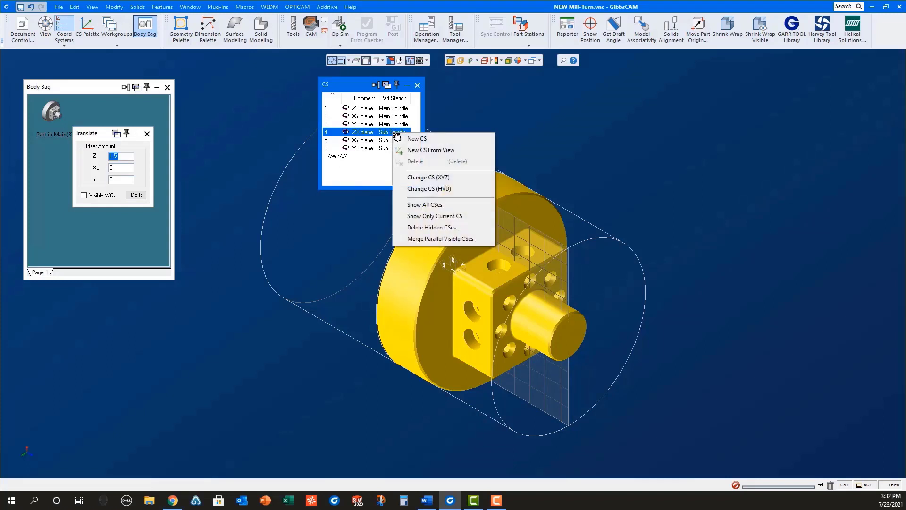
click(433, 178)
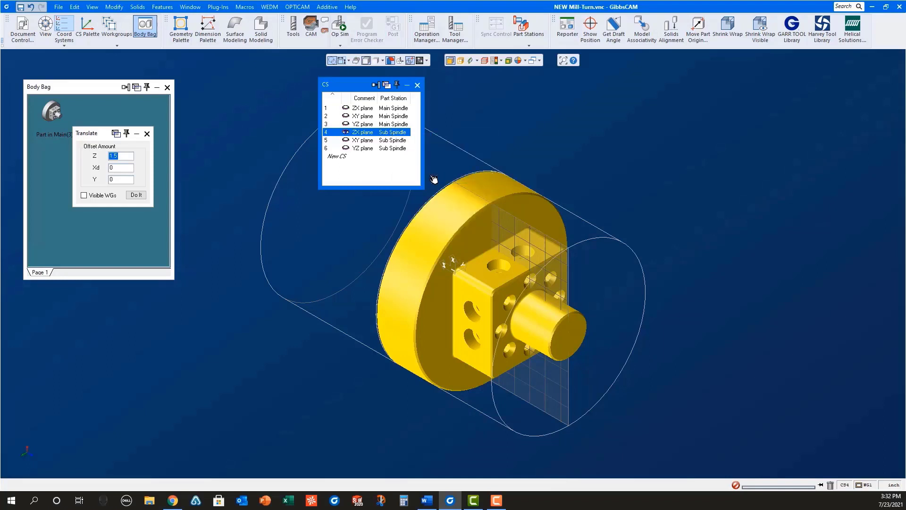
click(469, 214)
drag(469, 214, 105, 111)
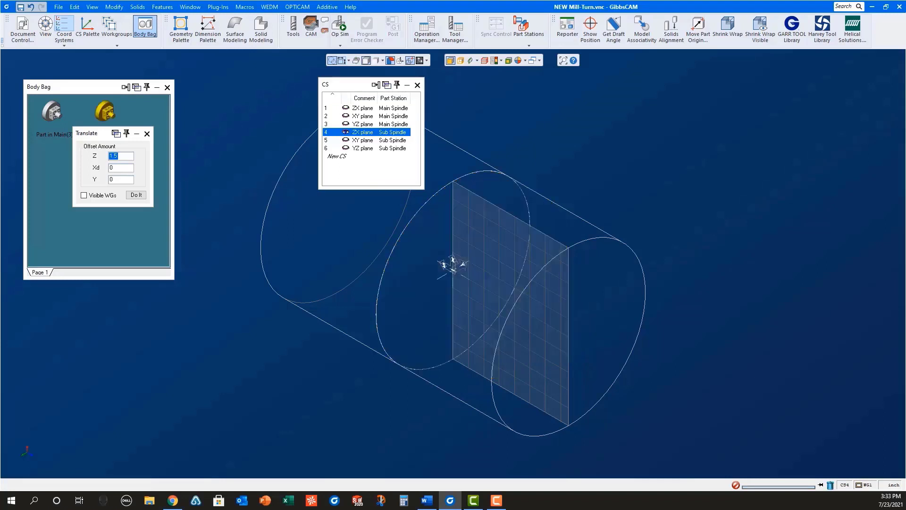
click(146, 133)
- Rename the stored copy 'Part in Sub(6)' and restore both Part in Main(3) and Part in Sub(6)
click(100, 136)
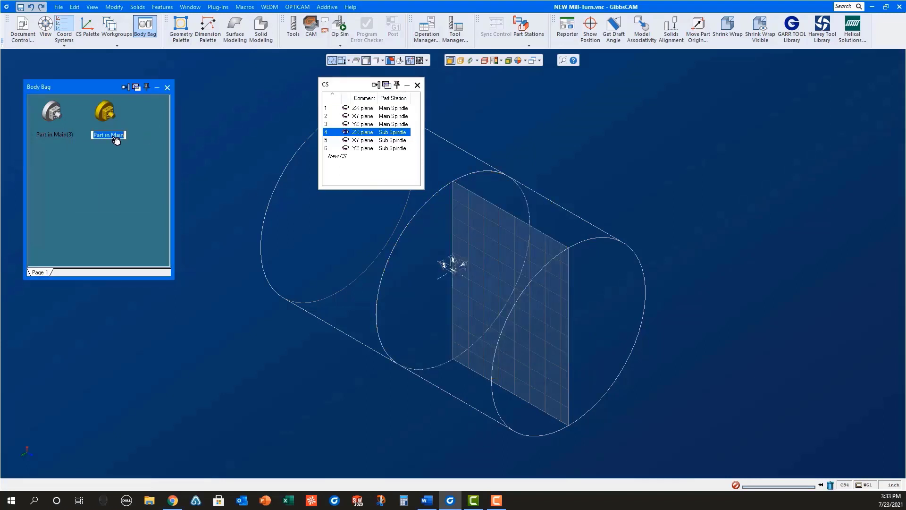
key(BackSpace)
key(BackSpace)
key(BackSpace)
text(Sub(6))
click(167, 358)
double_click(50, 110)
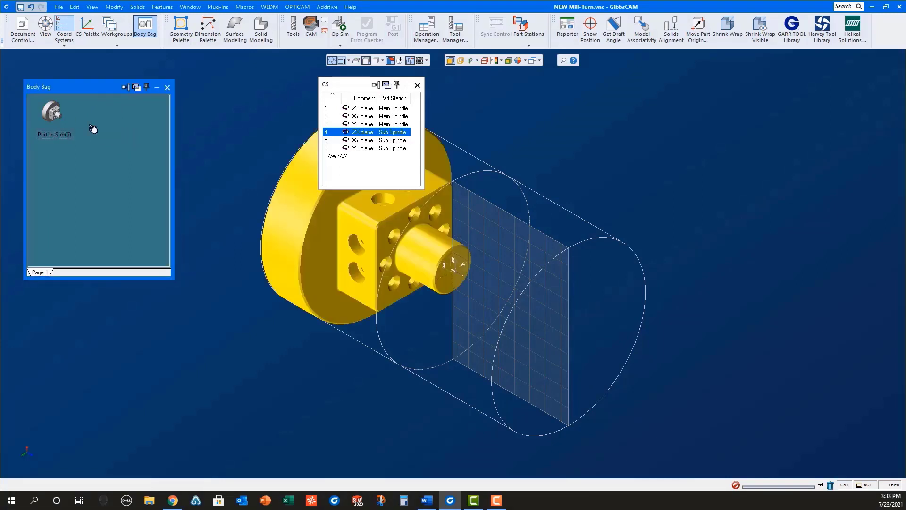
double_click(54, 115)
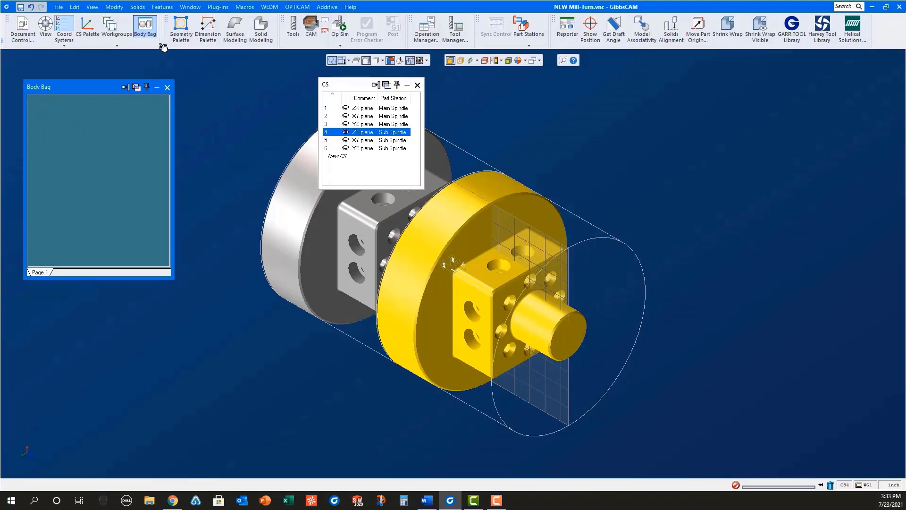
- Give workgroup 1 the comment 'Blank' and add workgroup 2 commented 'Check'
click(132, 37)
double_click(300, 138)
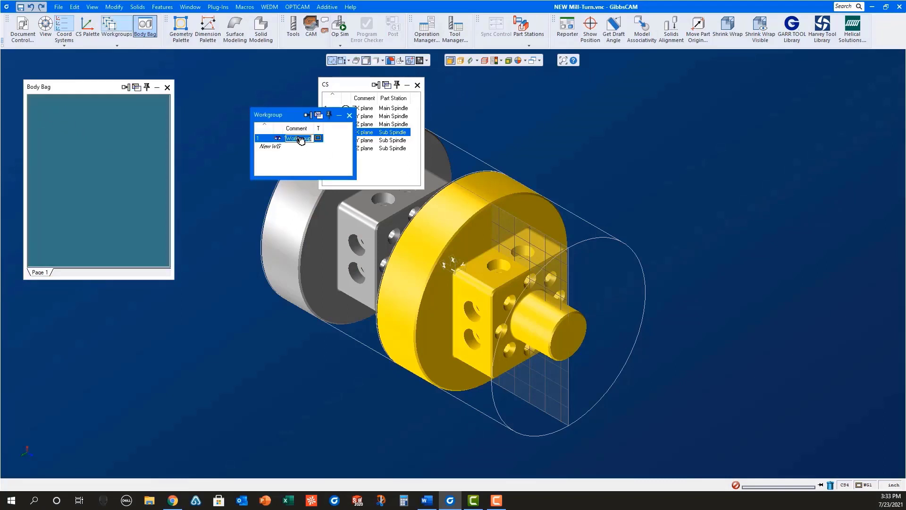
text(Blank)
key(Return)
click(277, 147)
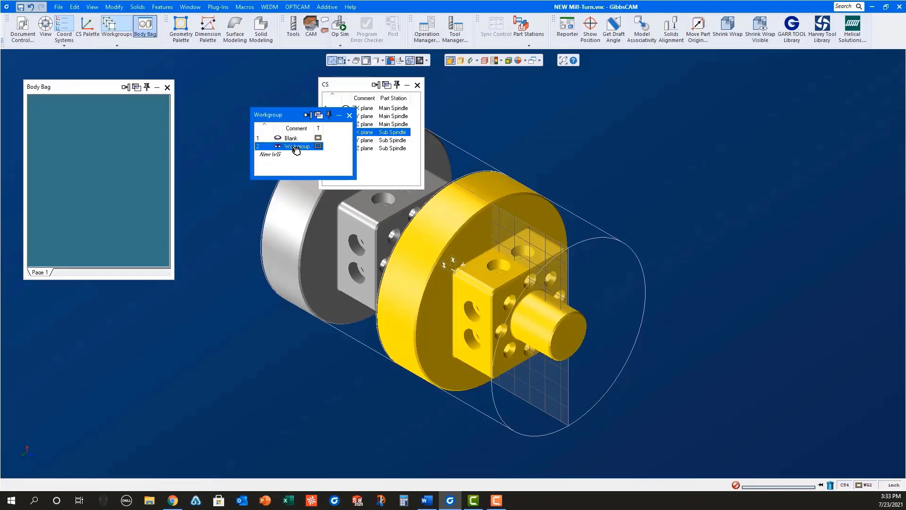
click(296, 148)
text(CH)
key(Return)
- Turn on the slice plane and extract the sub-spindle part's profile as geometry
click(471, 61)
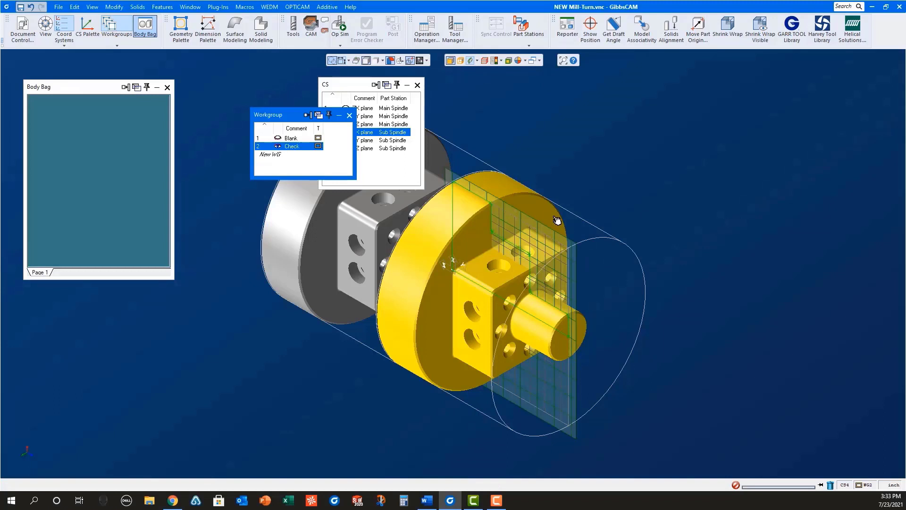
click(518, 231)
right_click(517, 231)
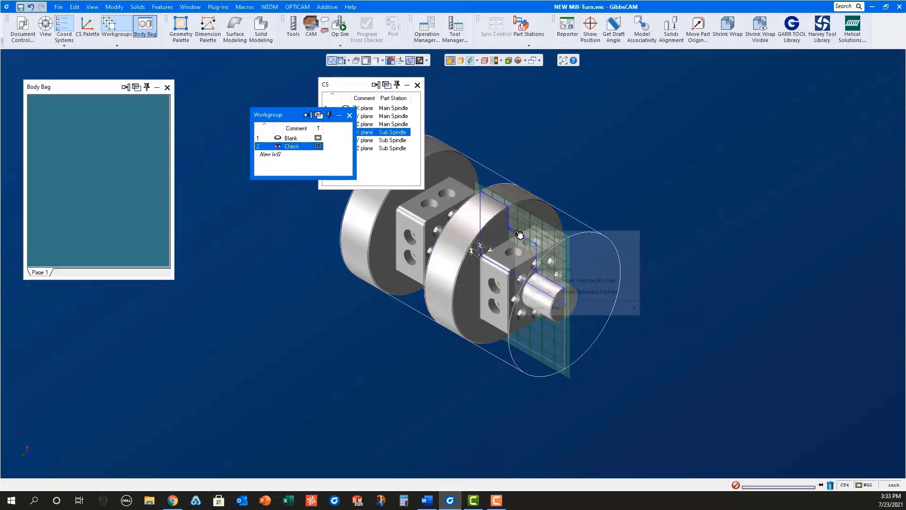
click(555, 237)
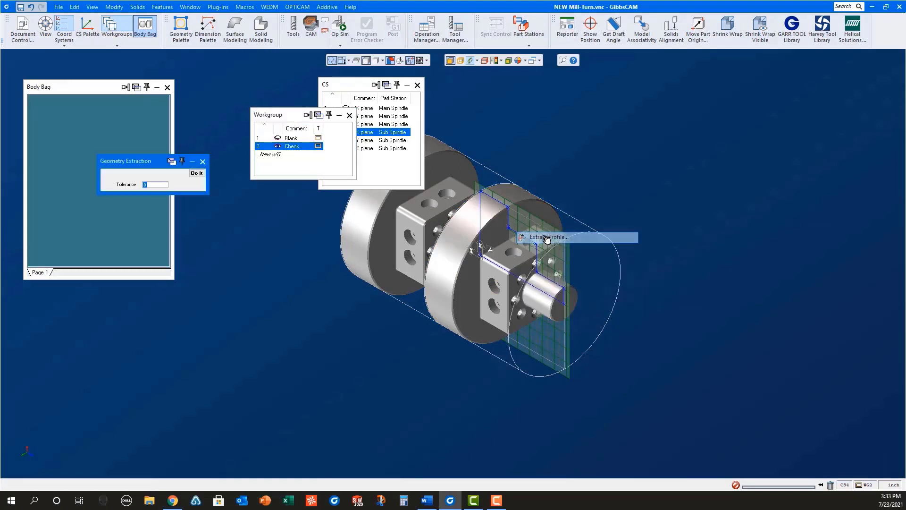
click(196, 174)
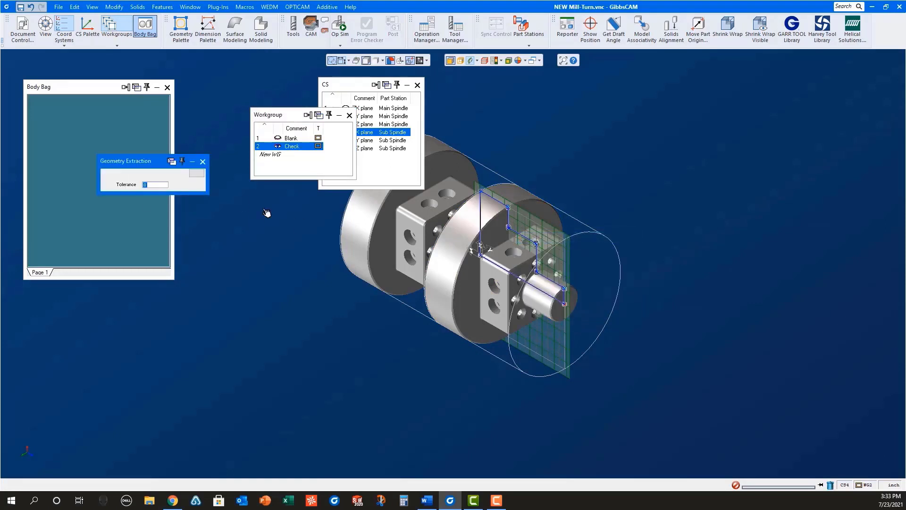
click(350, 116)
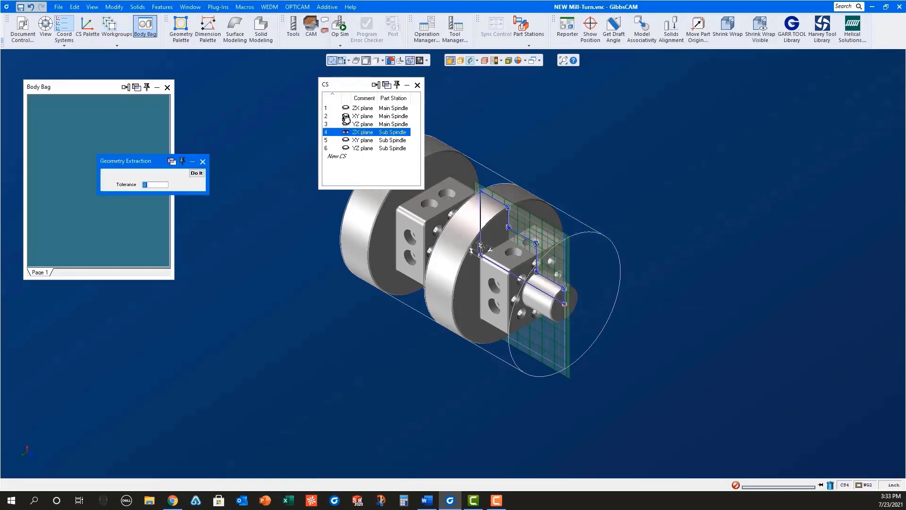
- On the Main Spindle ZX plane, extract the main part's profile, then turn off the slice plane
click(372, 109)
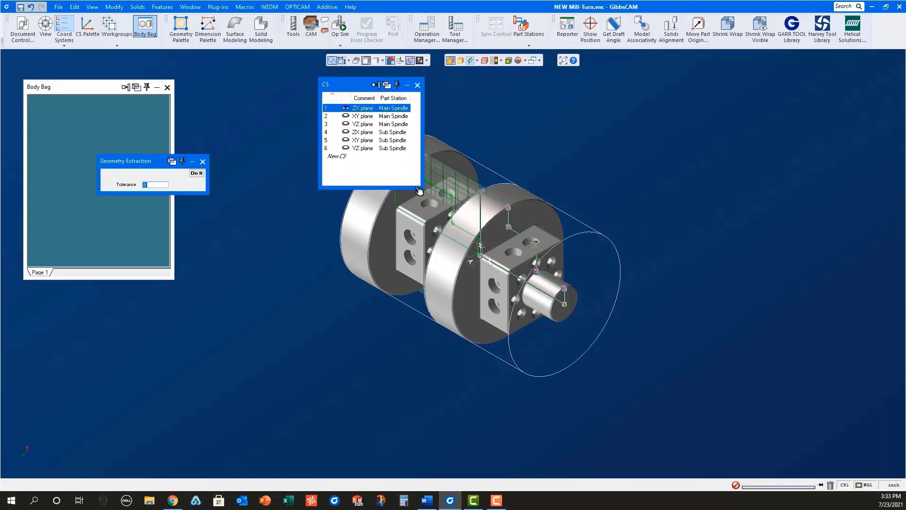
right_click(445, 191)
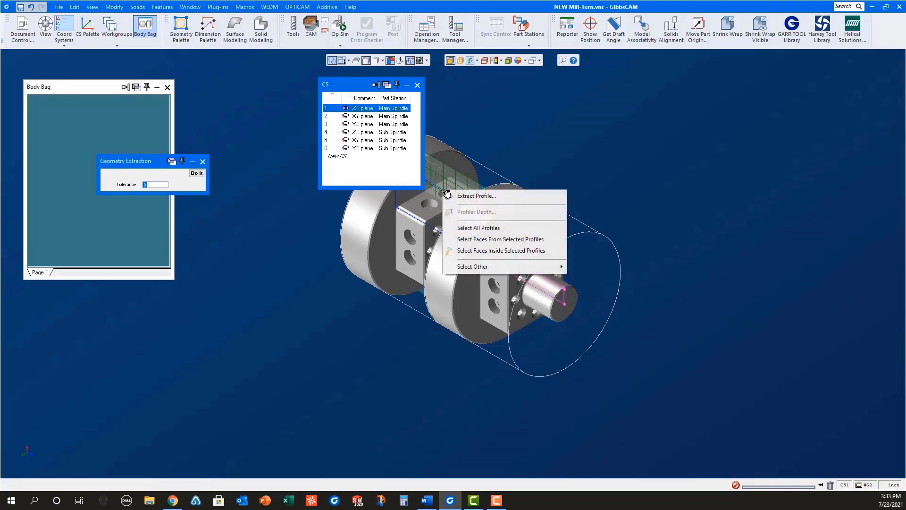
click(474, 196)
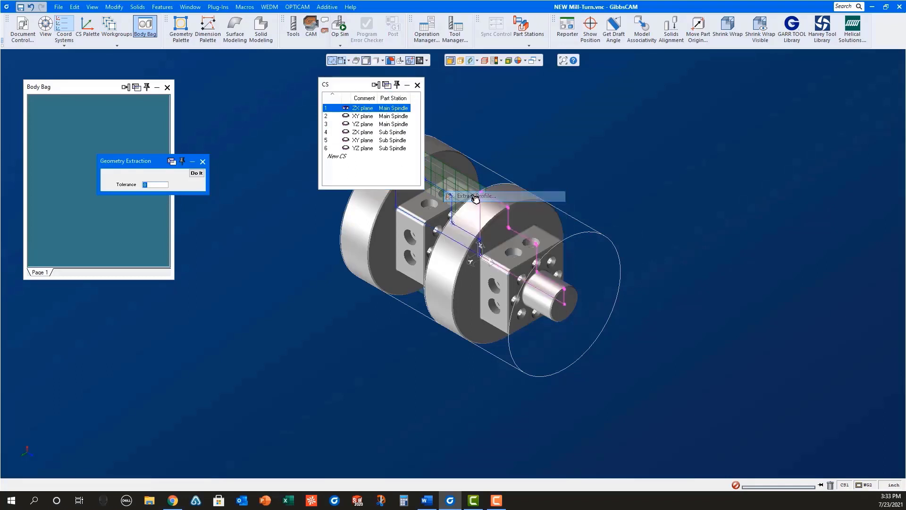
click(197, 173)
click(203, 162)
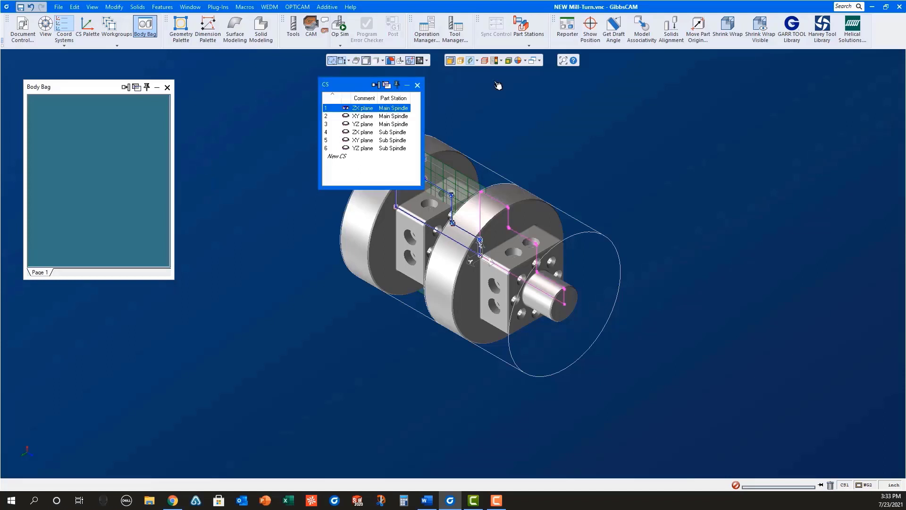
click(471, 60)
click(449, 107)
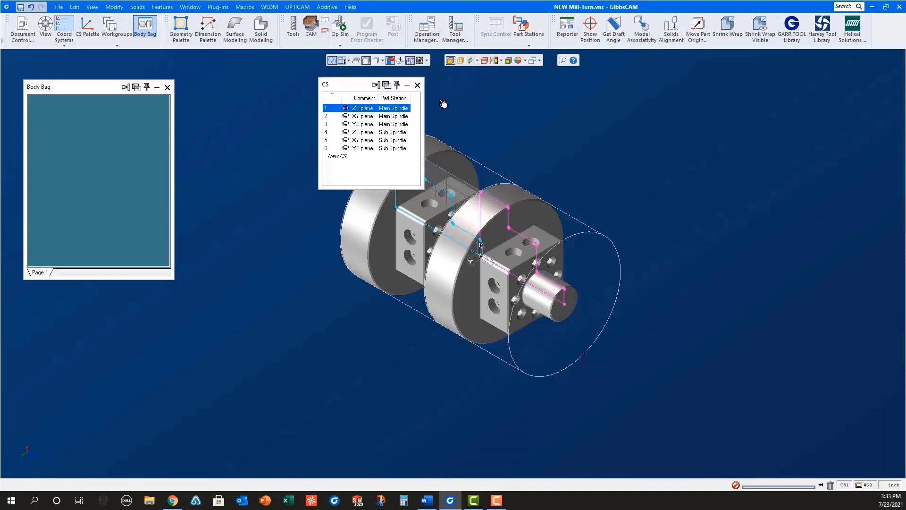
click(417, 85)
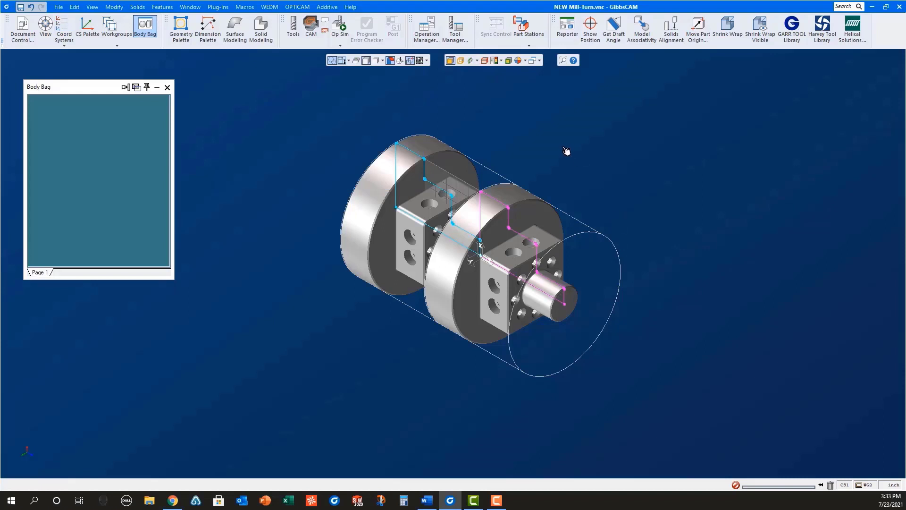
- Show both parts from the top, zoomed to fit, and close the Body Bag
click(45, 25)
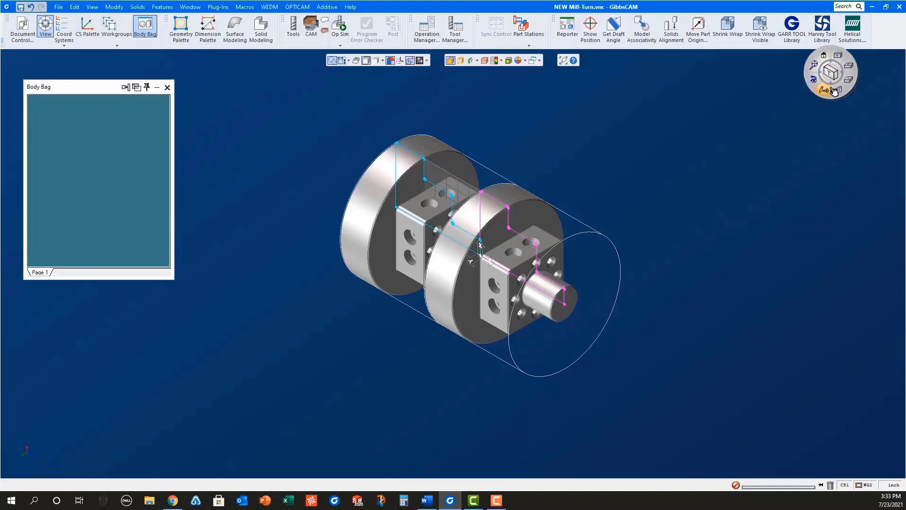
click(838, 56)
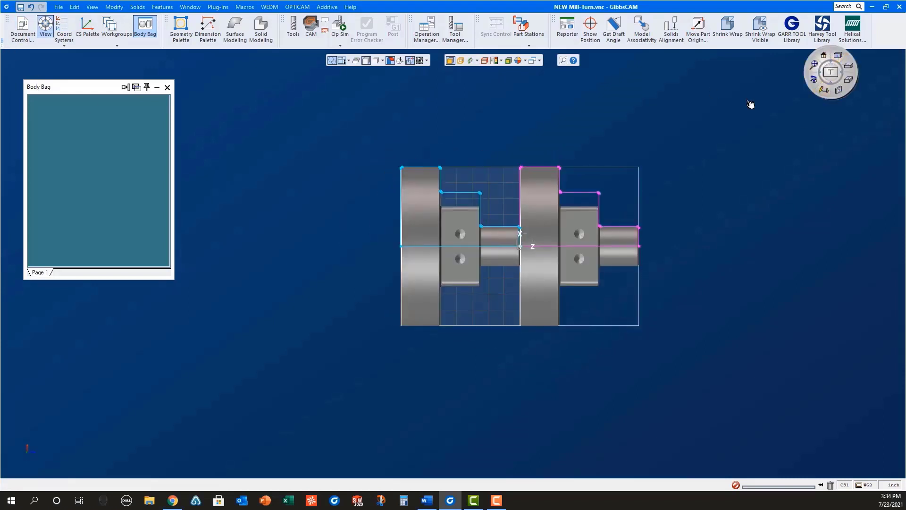
click(831, 76)
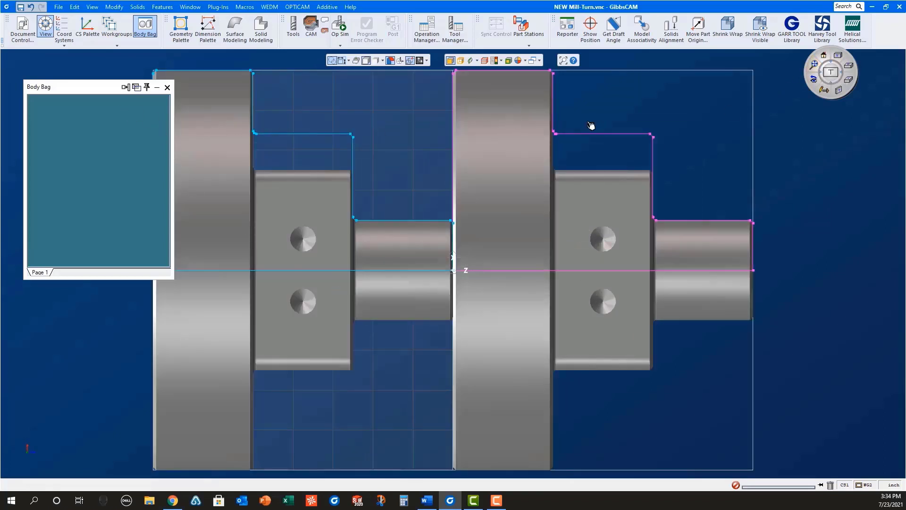
click(167, 88)
- In Document Control's Main Spindle workspace, enter Z Max .025 and change Z Min to -1.65
click(21, 26)
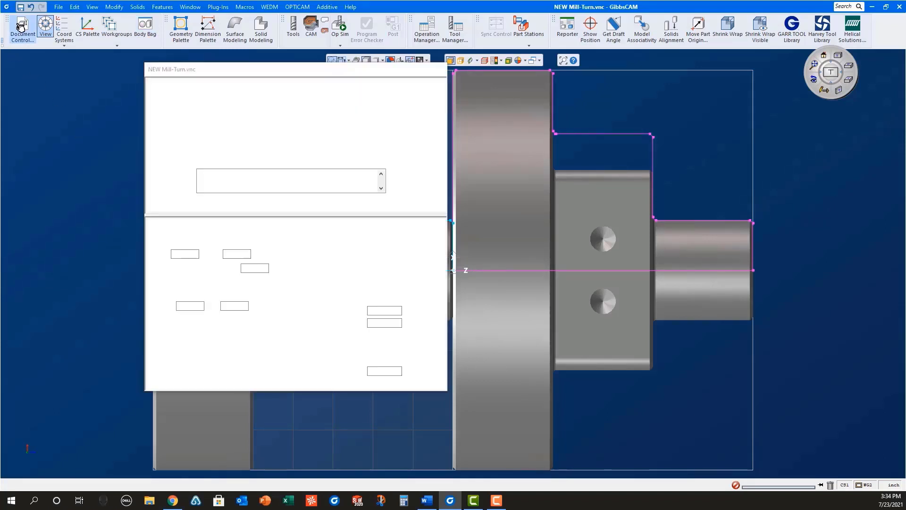
double_click(384, 370)
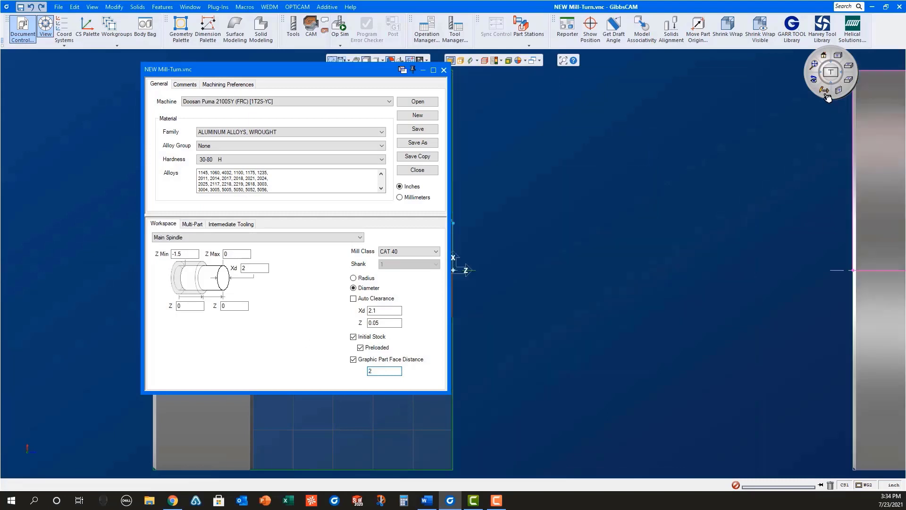
click(815, 66)
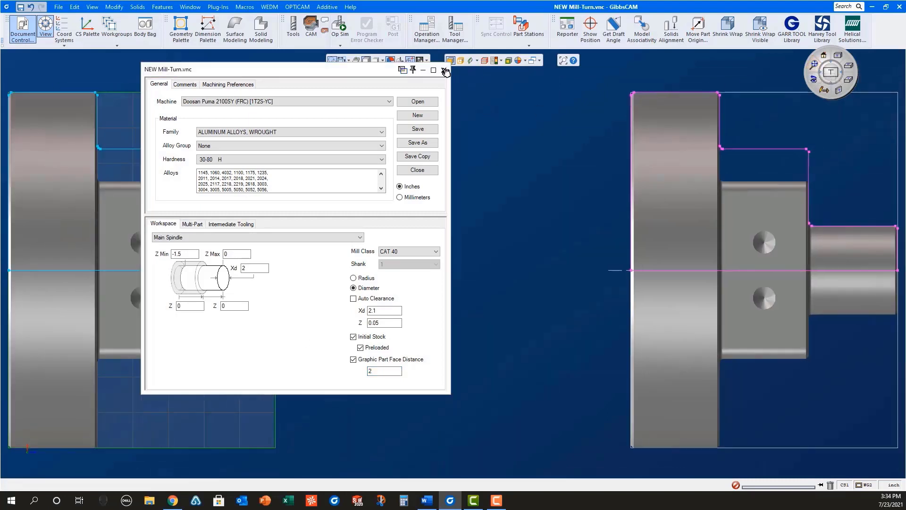
drag(337, 77, 491, 112)
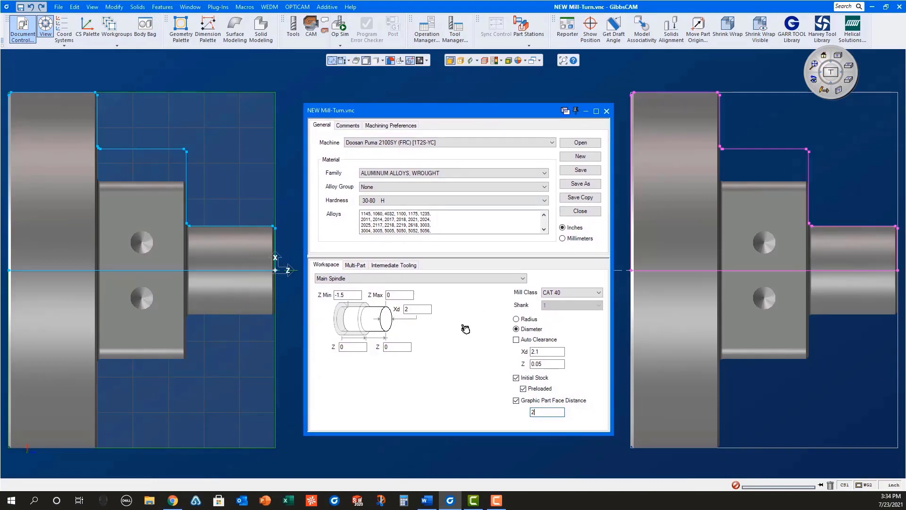
double_click(387, 295)
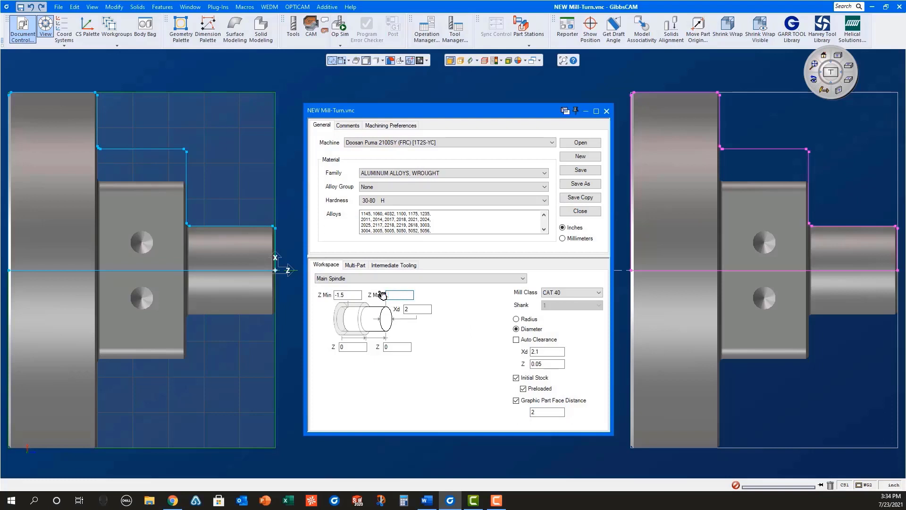
text(.025)
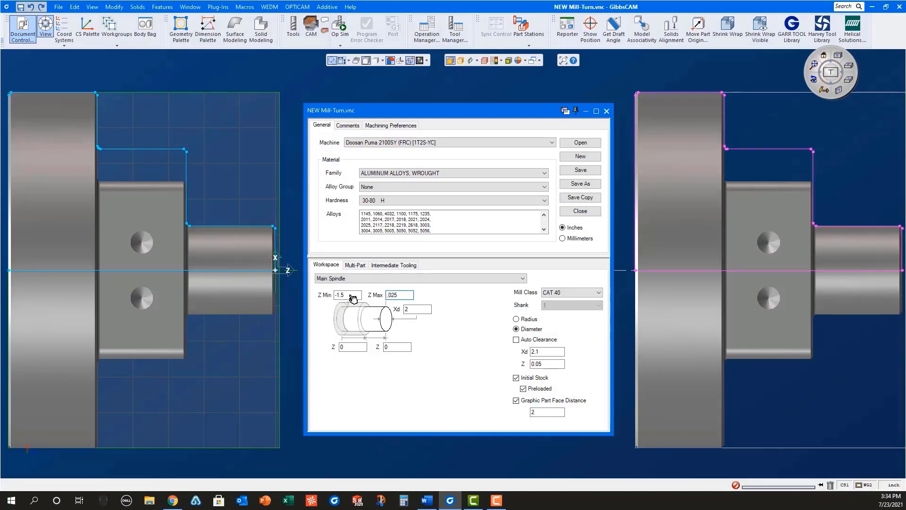
click(348, 296)
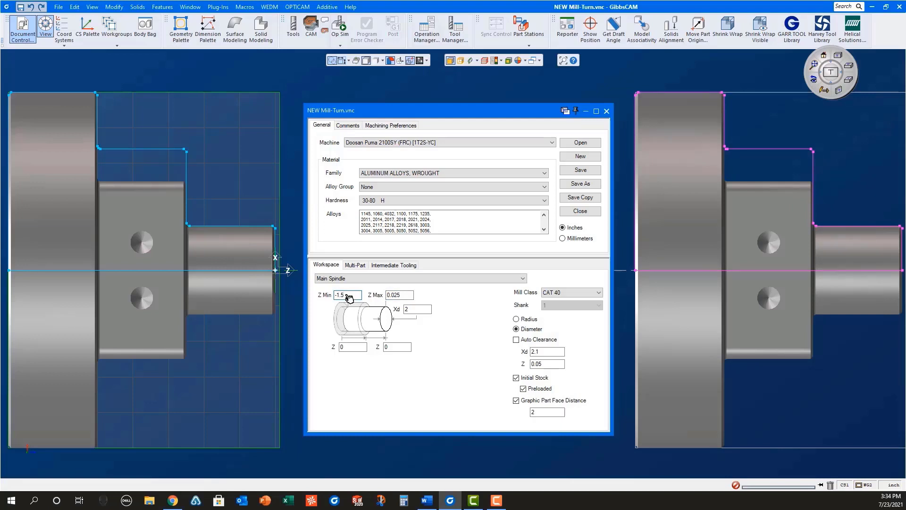
key(BackSpace)
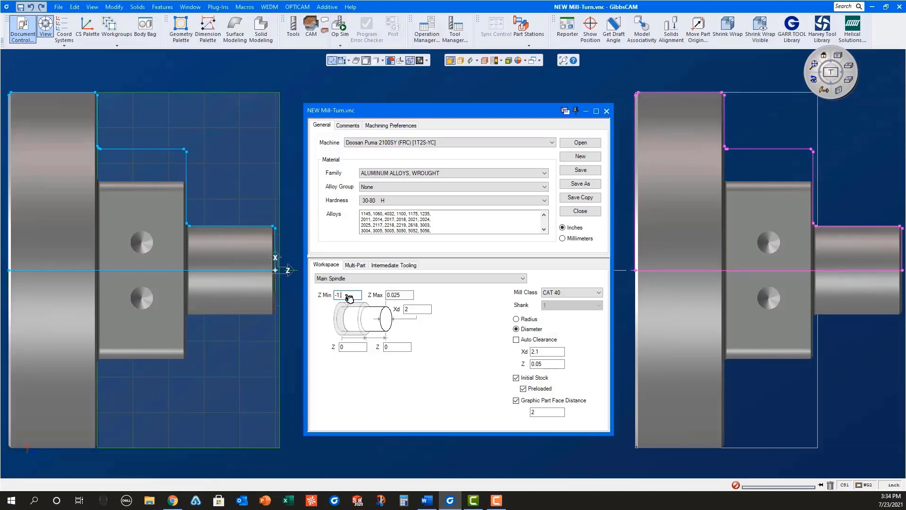
text(5)
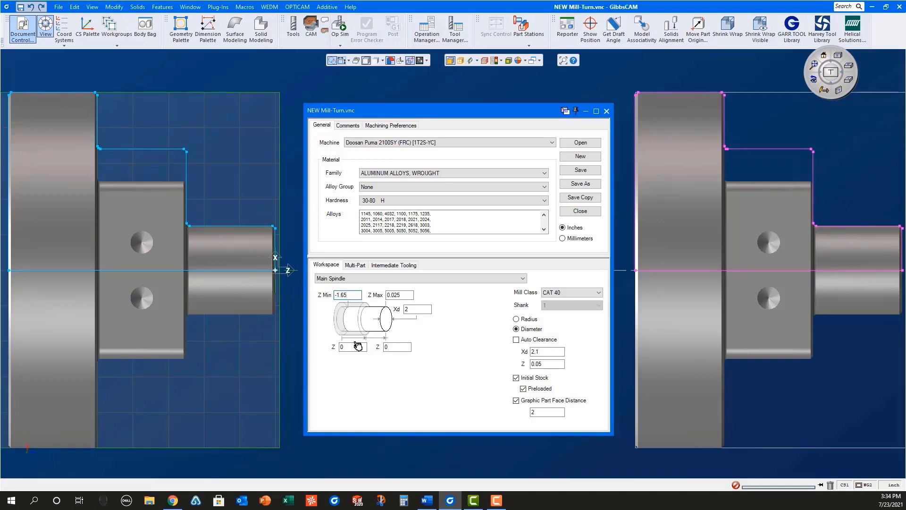
click(511, 279)
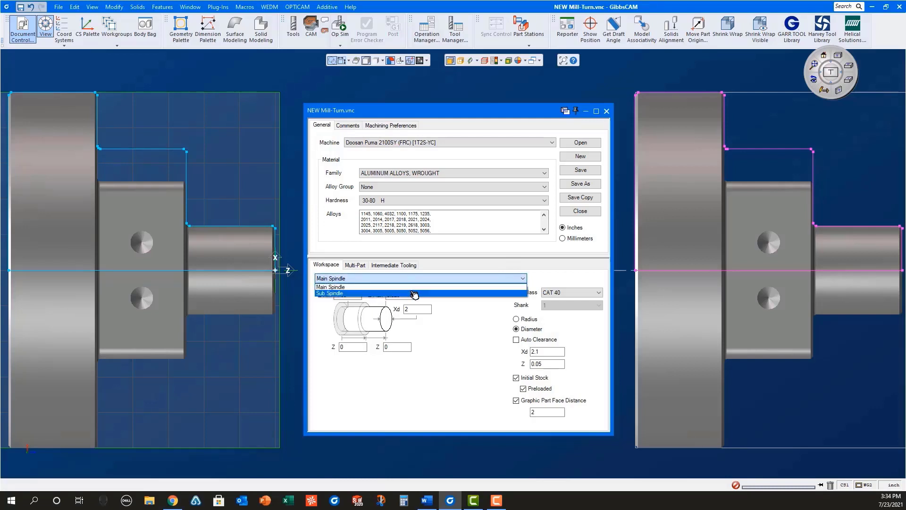
- Switch to the Sub Spindle workspace and set Z Max to 0.025 and the second Z to 1.025
click(414, 294)
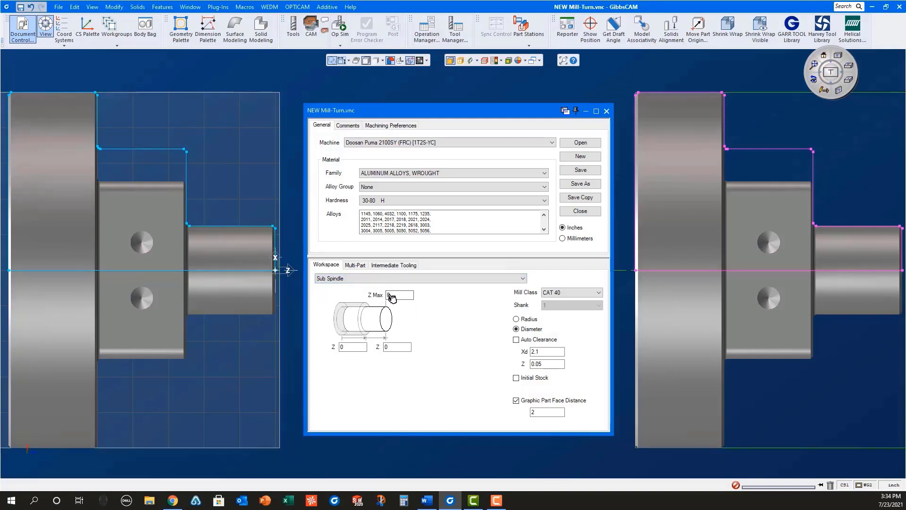
click(395, 296)
double_click(391, 297)
text(.025)
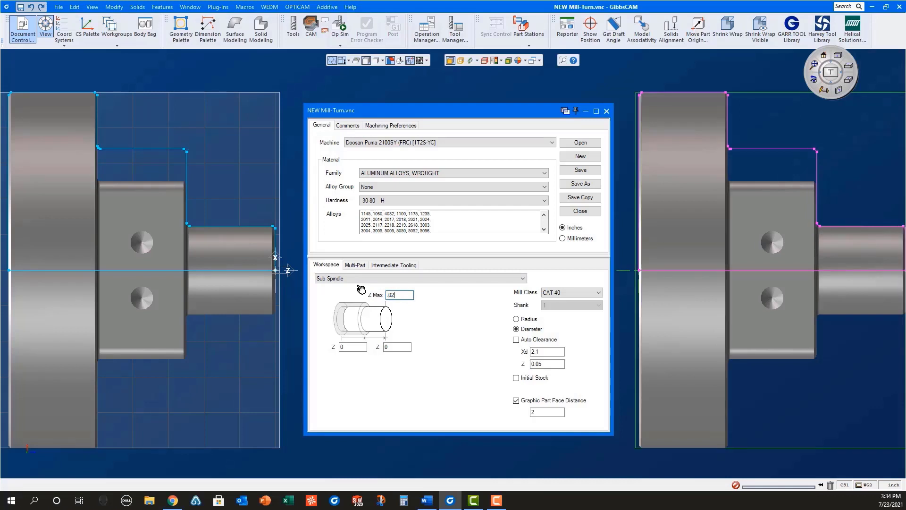
double_click(395, 348)
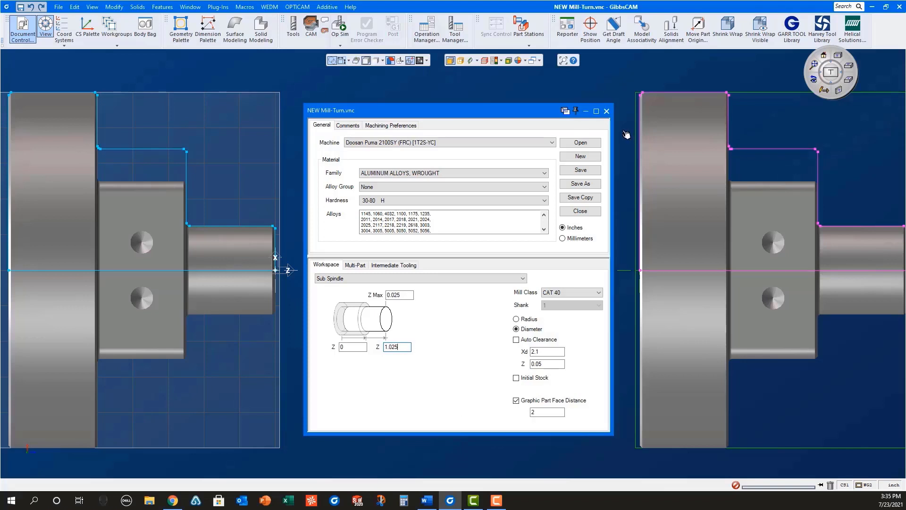
- Close Document Control and load the Facing on Main process from the process list
click(607, 111)
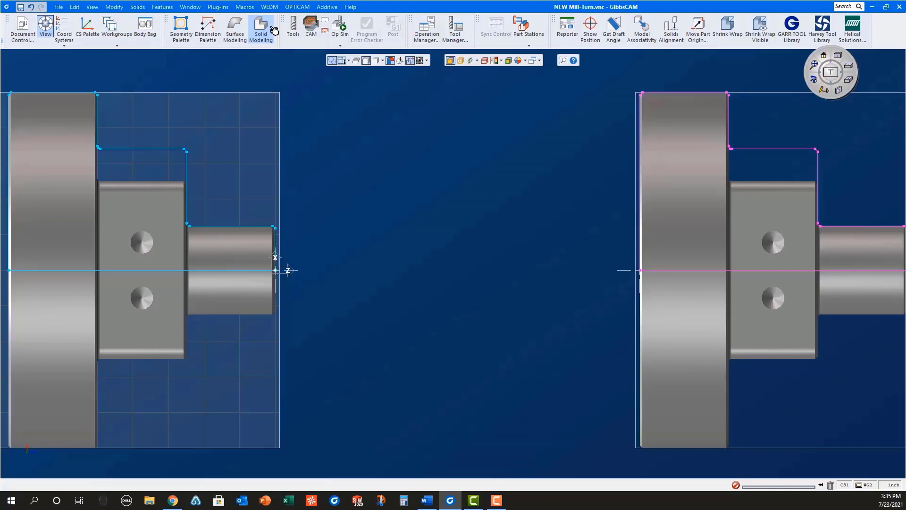
click(294, 30)
click(311, 26)
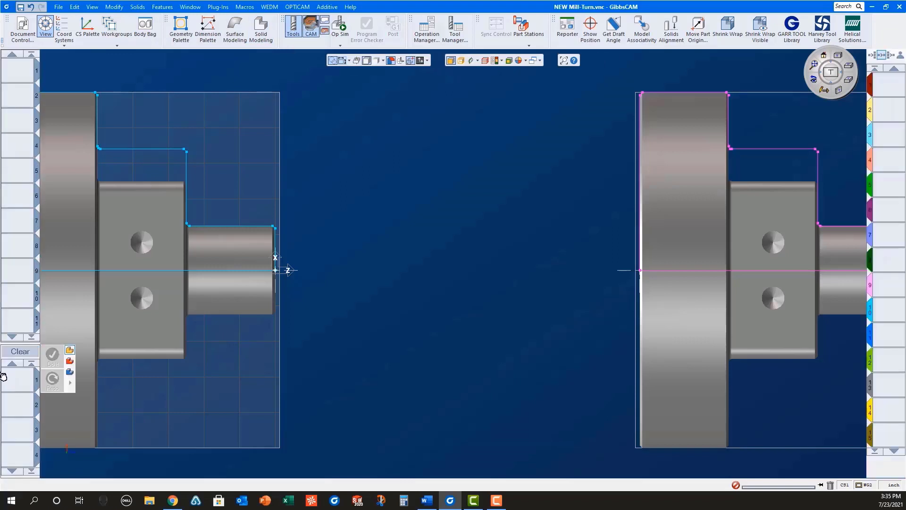
right_click(14, 389)
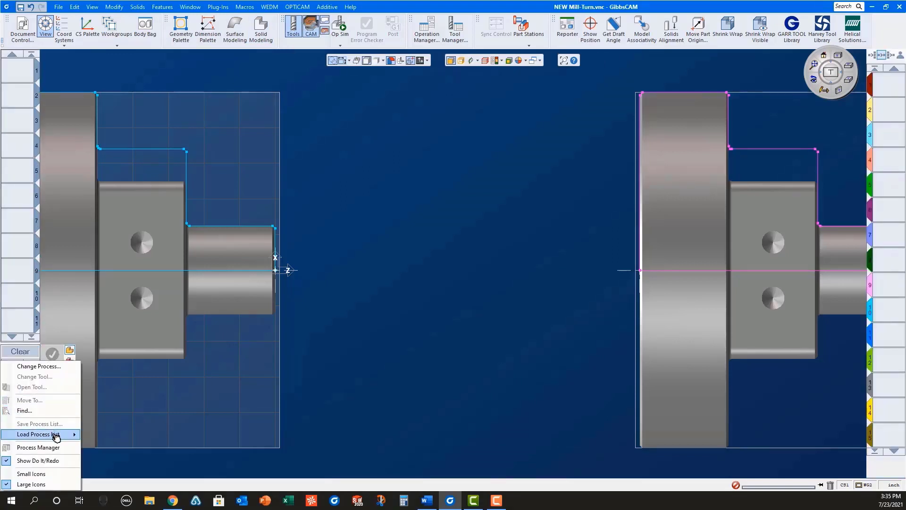
mouse_move(55, 435)
click(124, 453)
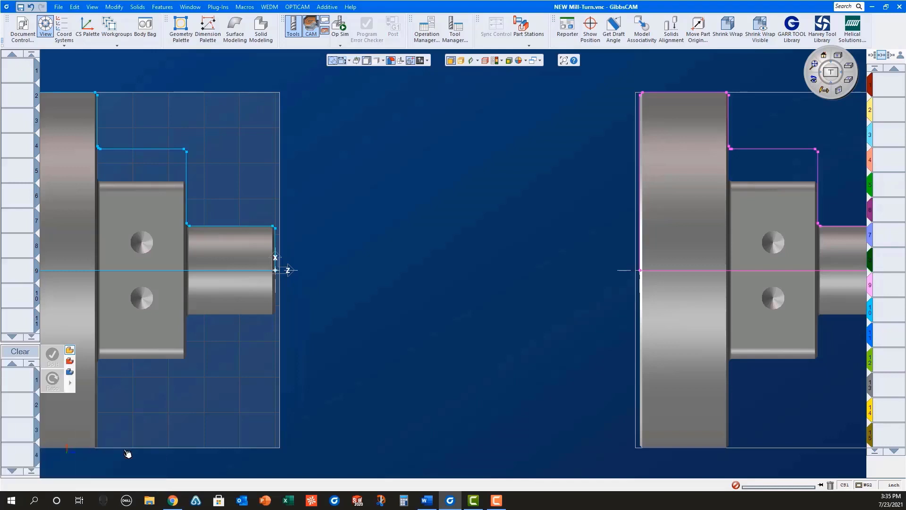
- Pick the main part's right face, flip the cut direction, and generate the facing operation
click(276, 251)
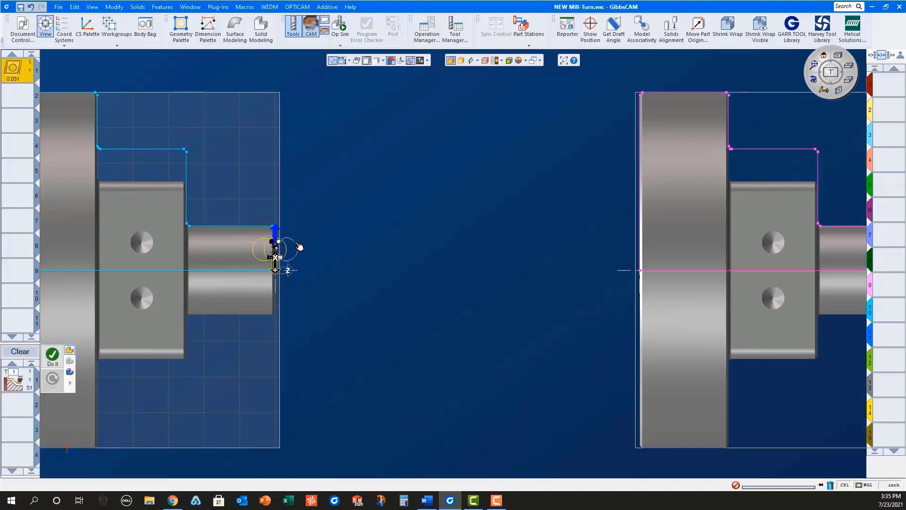
click(277, 266)
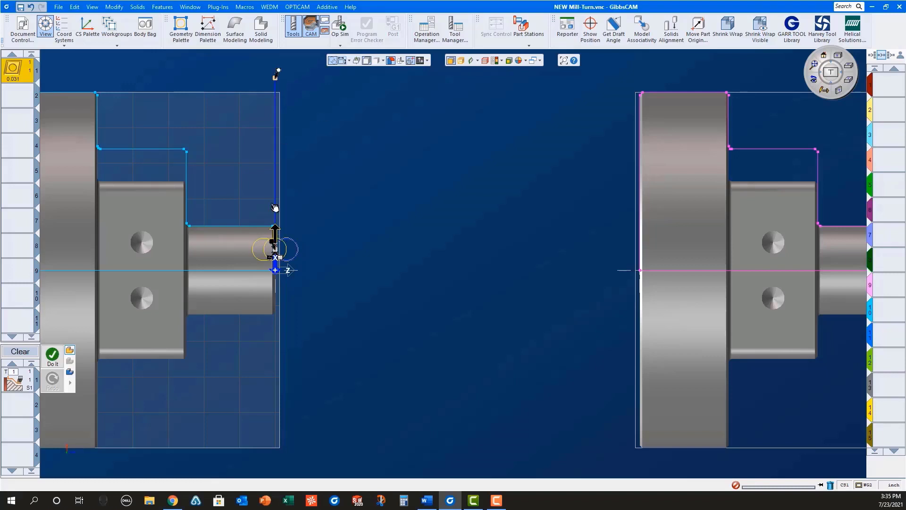
click(56, 359)
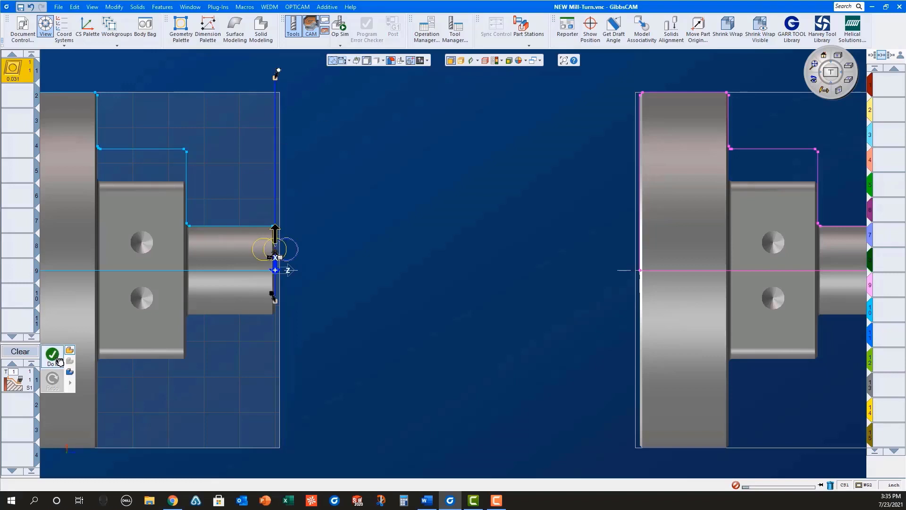
scroll(420, 313, down, 1)
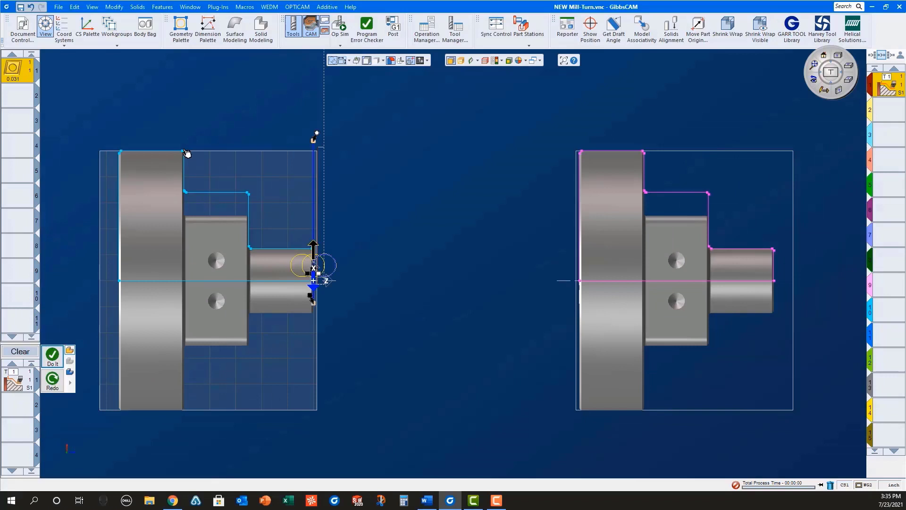
click(25, 354)
right_click(16, 384)
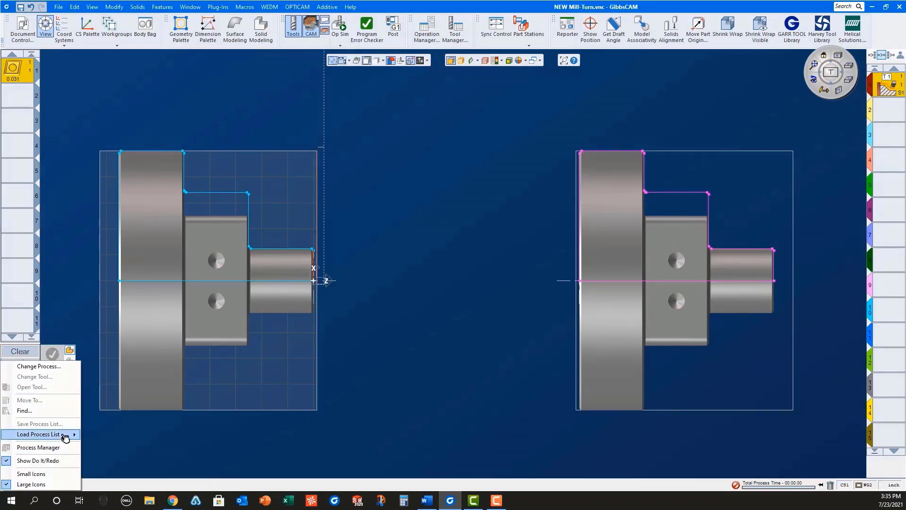
- Load the next saved roughing process and deselect the previously picked face
mouse_move(65, 438)
click(118, 482)
scroll(309, 263, up, 5)
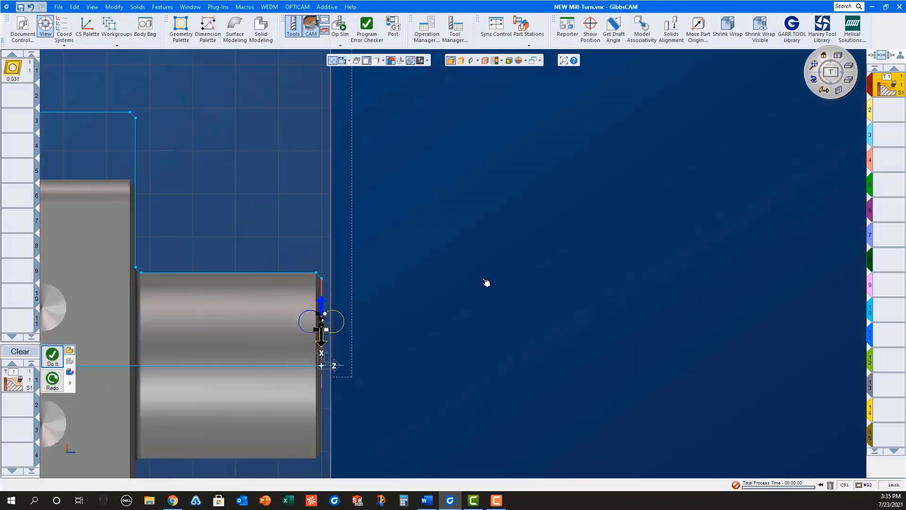
click(457, 276)
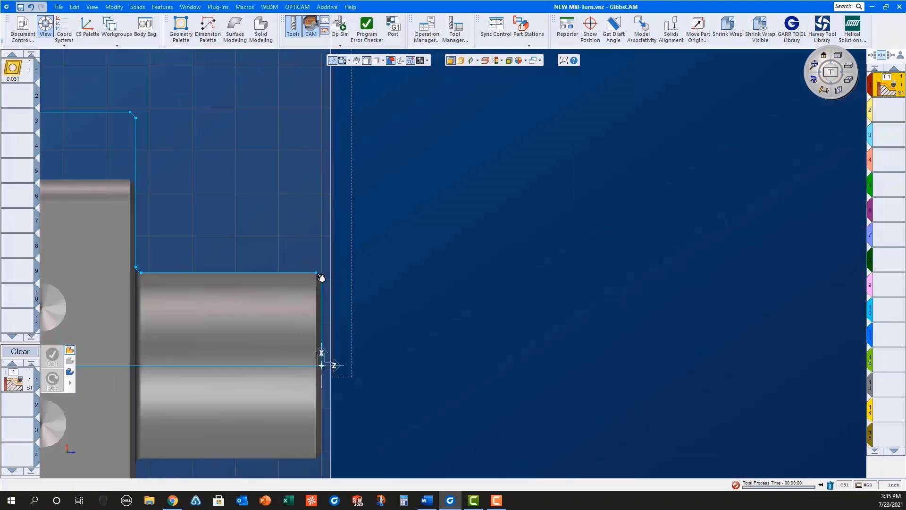
- Rough the stepped profile from its right corner to the top-left corner as operation 2
click(321, 277)
right_click(319, 267)
click(336, 277)
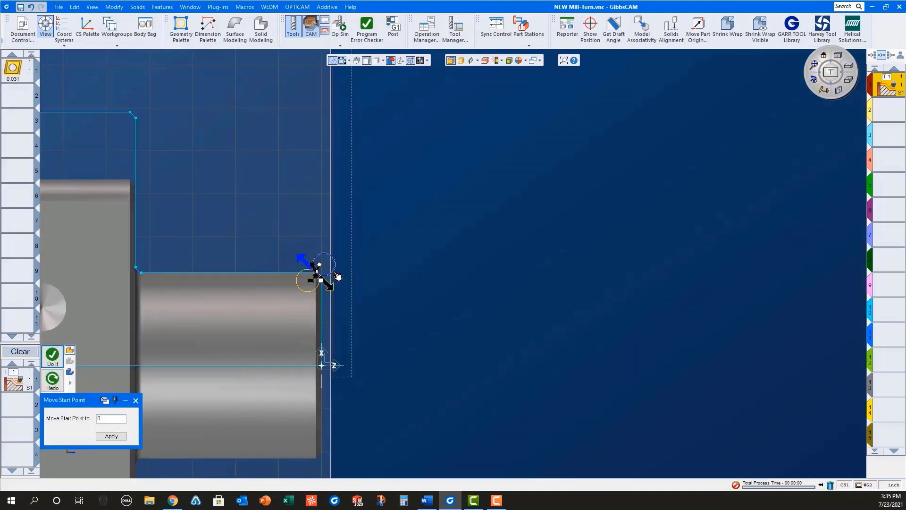
scroll(286, 167, down, 5)
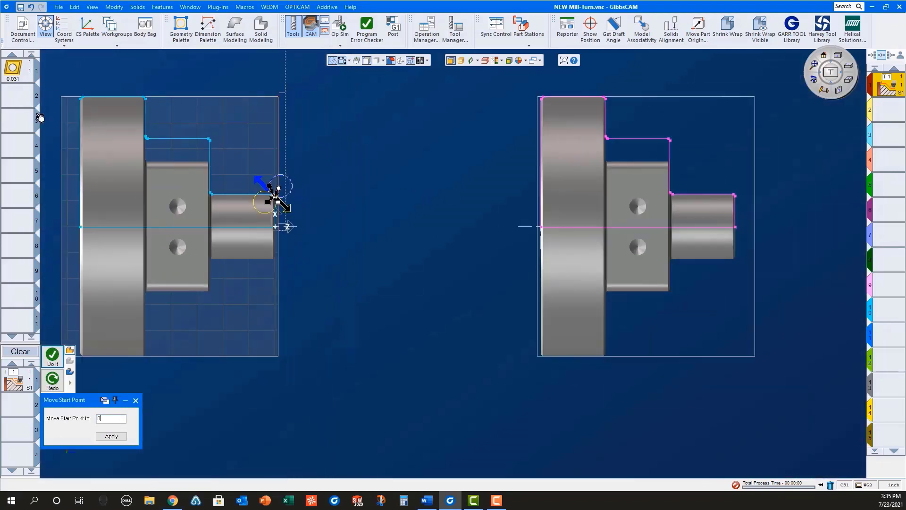
right_click(124, 97)
click(193, 252)
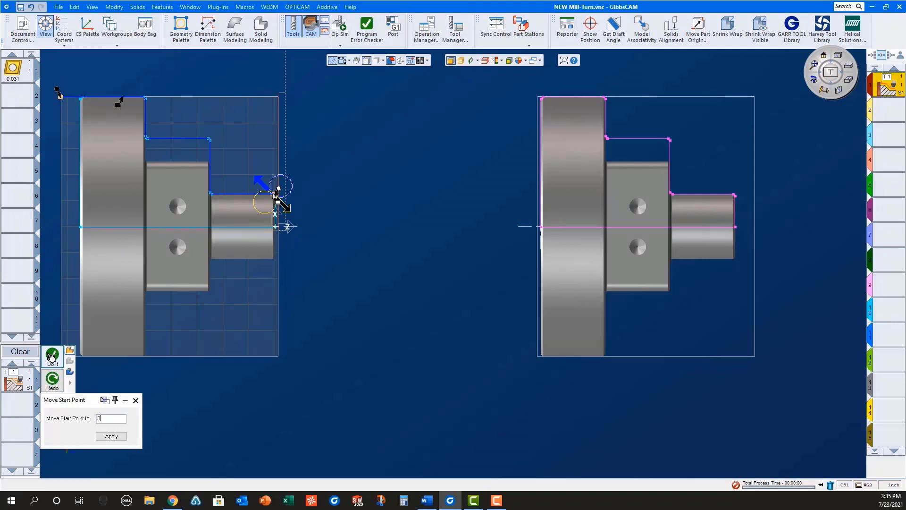
click(52, 358)
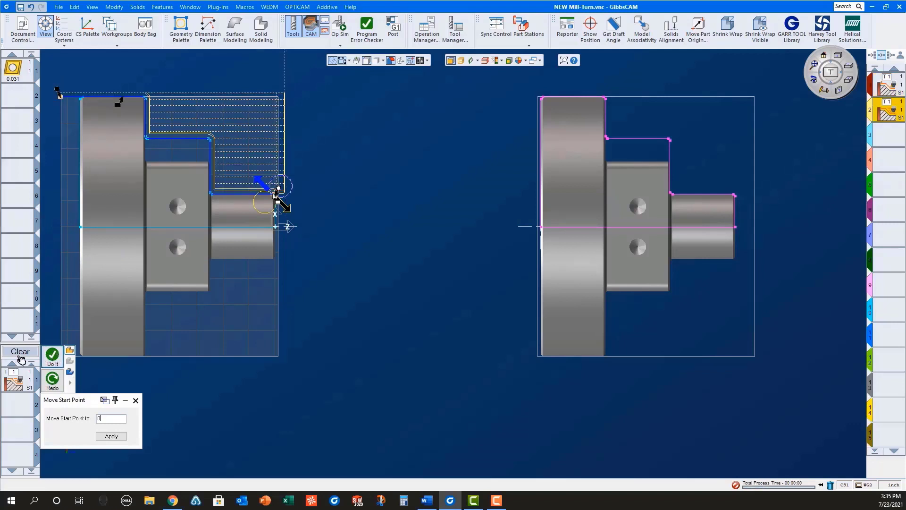
click(18, 354)
- Load the saved Pick Off Processes set into the process list
right_click(19, 377)
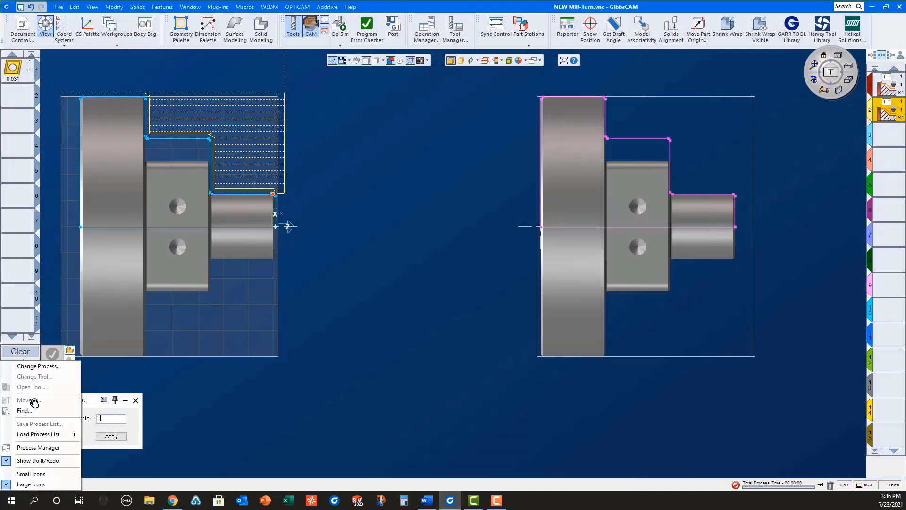
mouse_move(57, 436)
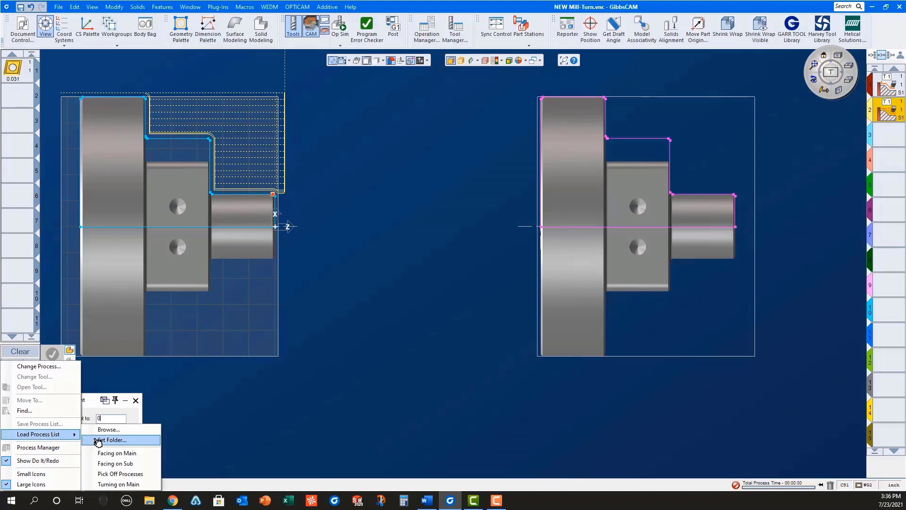
click(125, 473)
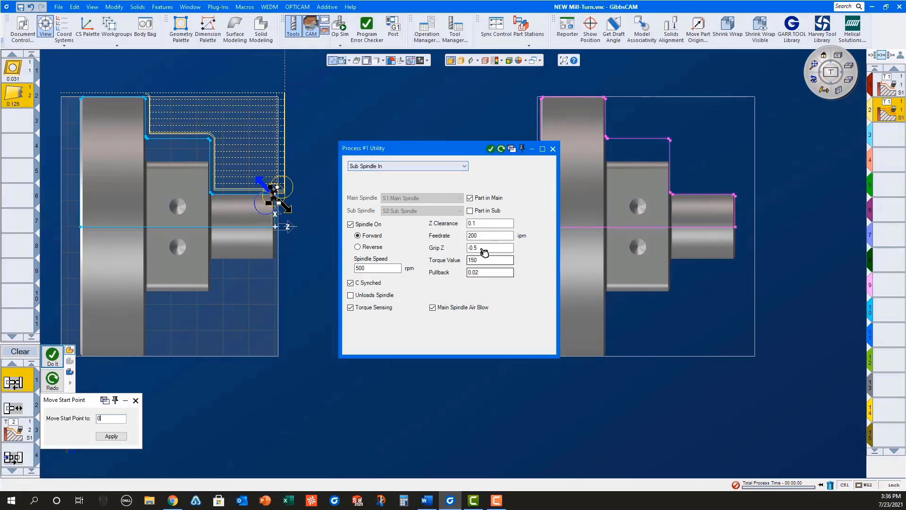
- Review the part shift (1.675 shift, 200 ipm), cutoff contour and sub spindle return processes
double_click(21, 410)
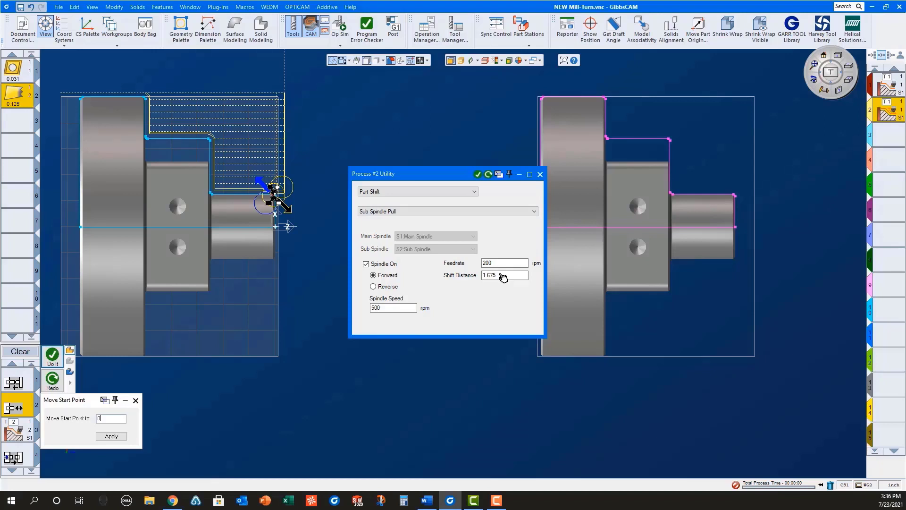
click(18, 439)
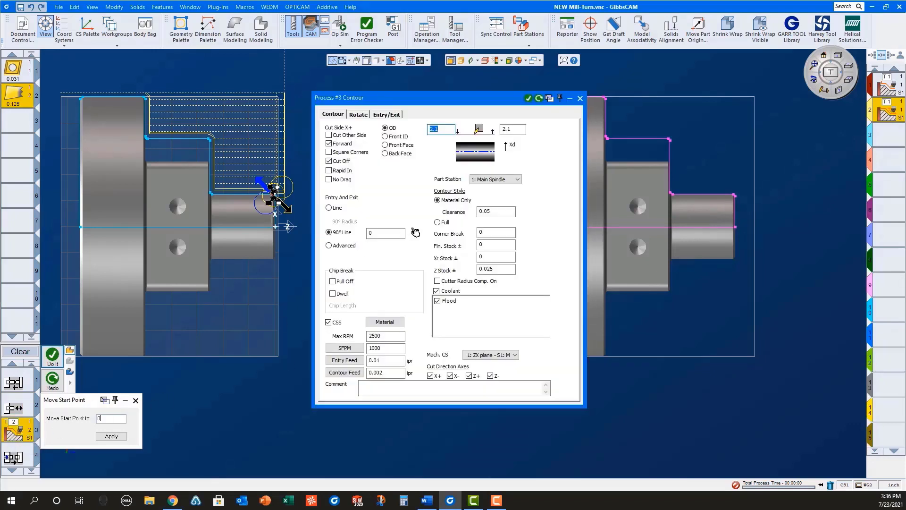
click(581, 99)
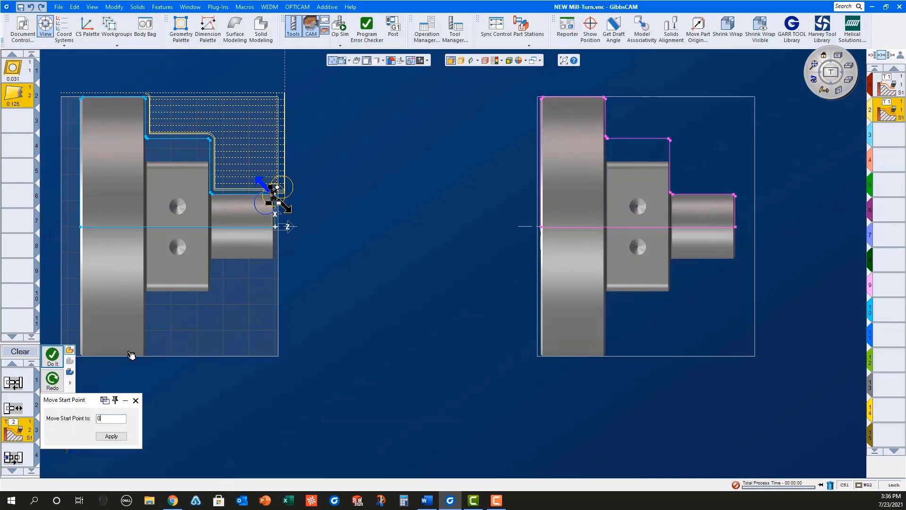
click(15, 457)
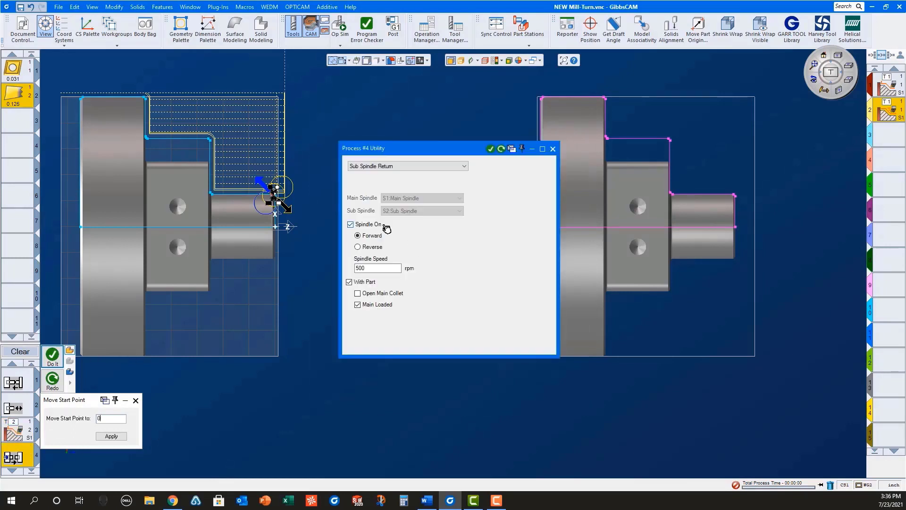
click(553, 148)
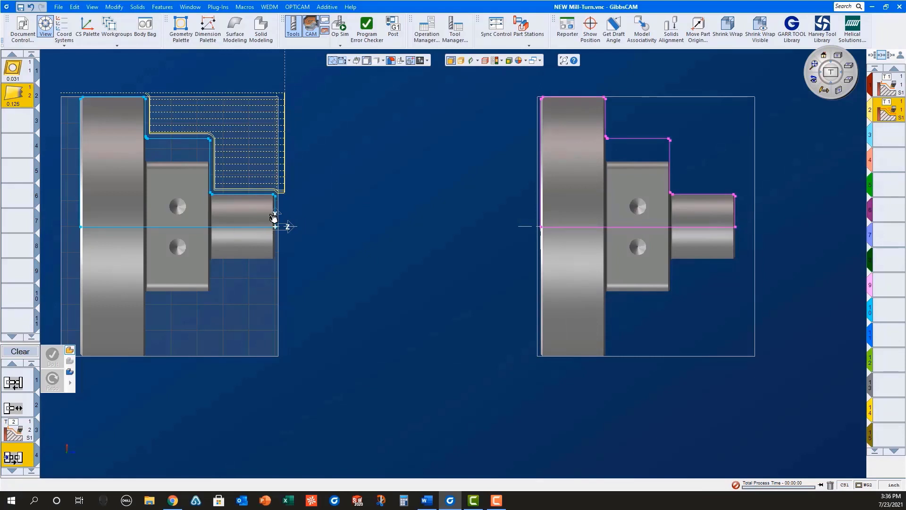
- Start at the shaft's right end, point the direction downward, set the cutoff end, and generate operations 3–6
click(277, 214)
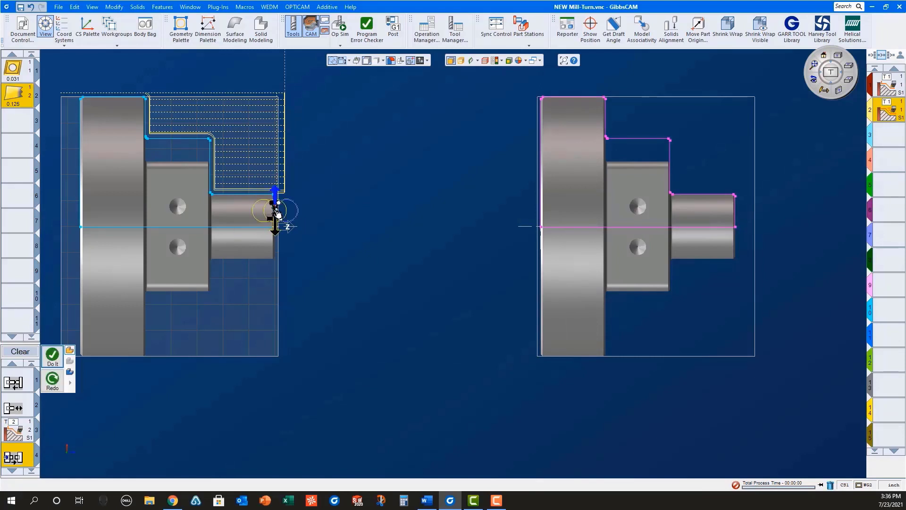
click(276, 231)
click(284, 72)
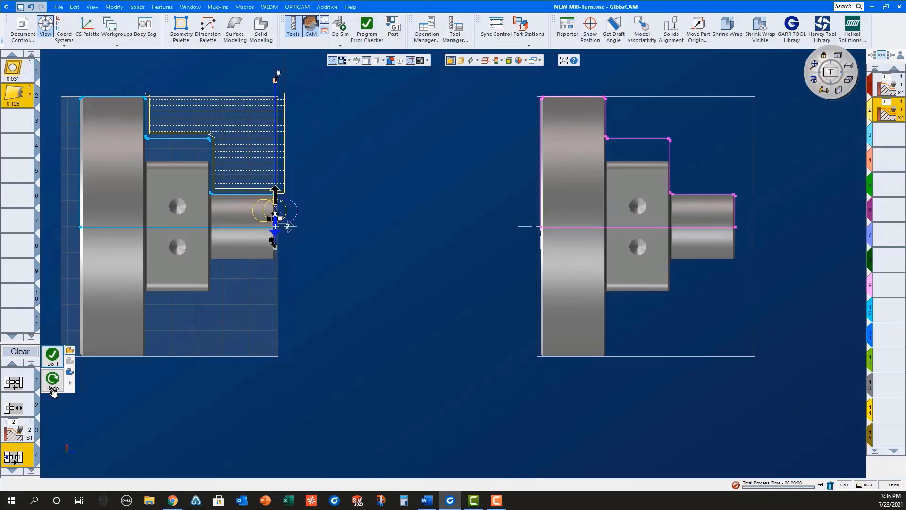
click(52, 355)
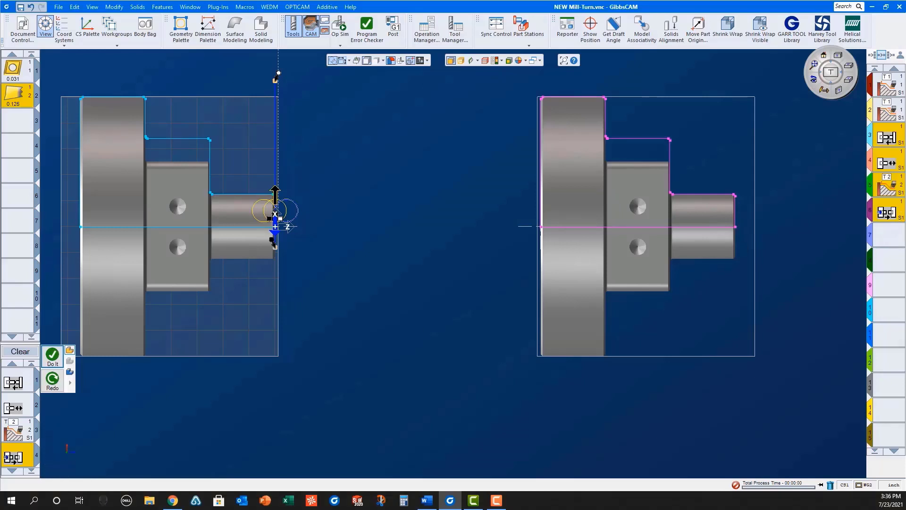
- Activate CS #4 and load Facing on Sub with Part Station set to 2: Sub Spindle
right_click(632, 138)
click(671, 159)
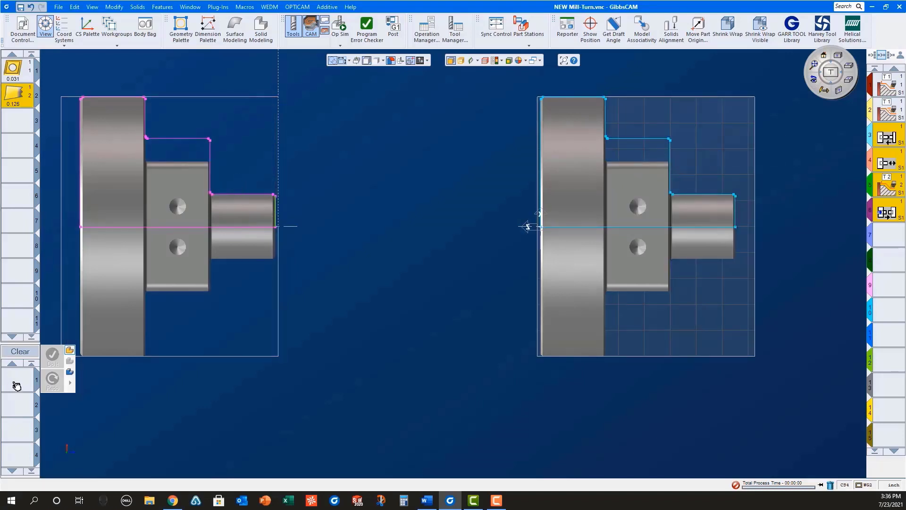
right_click(17, 385)
mouse_move(51, 434)
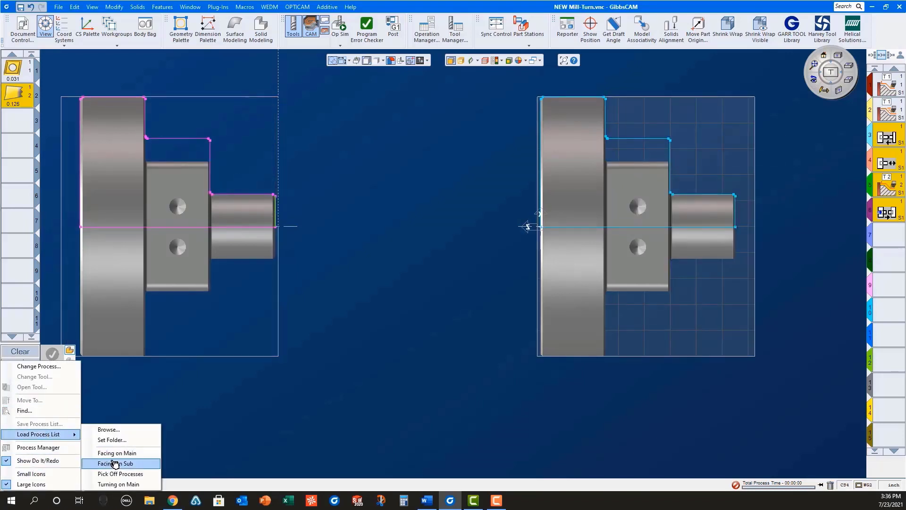
click(114, 463)
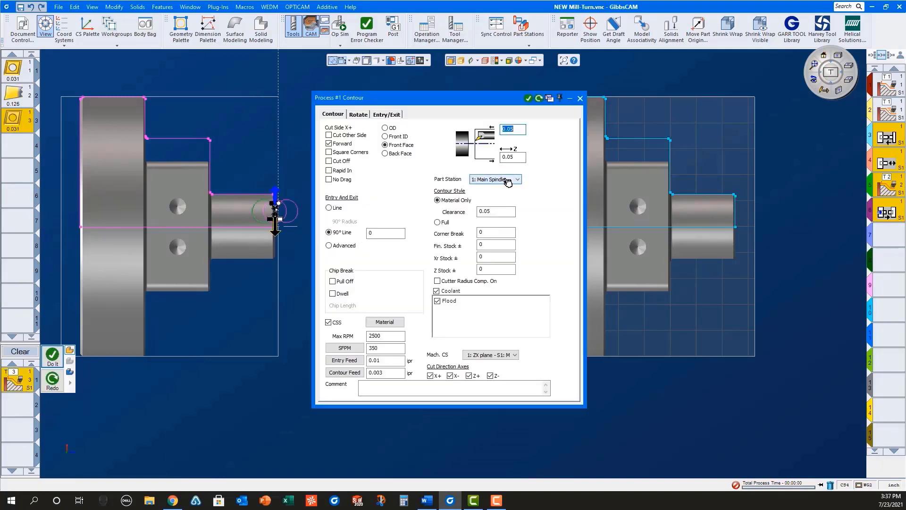
click(507, 180)
click(493, 194)
click(581, 98)
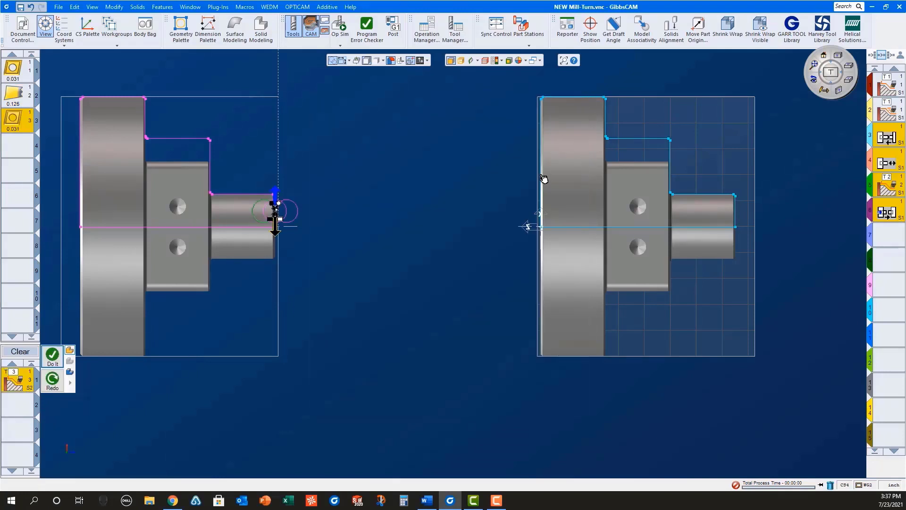
- Face the sub-spindle part's left face with a downward direction, creating operation 7
click(543, 171)
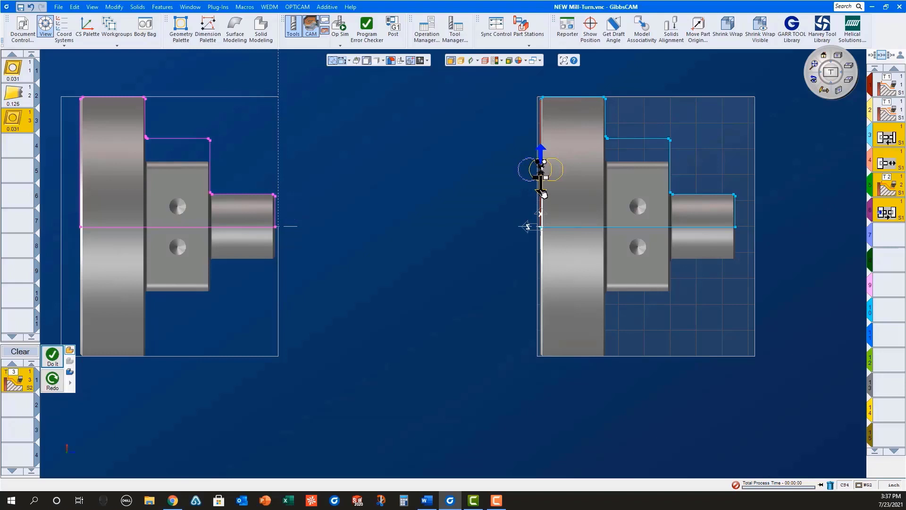
click(541, 189)
scroll(541, 170, up, 5)
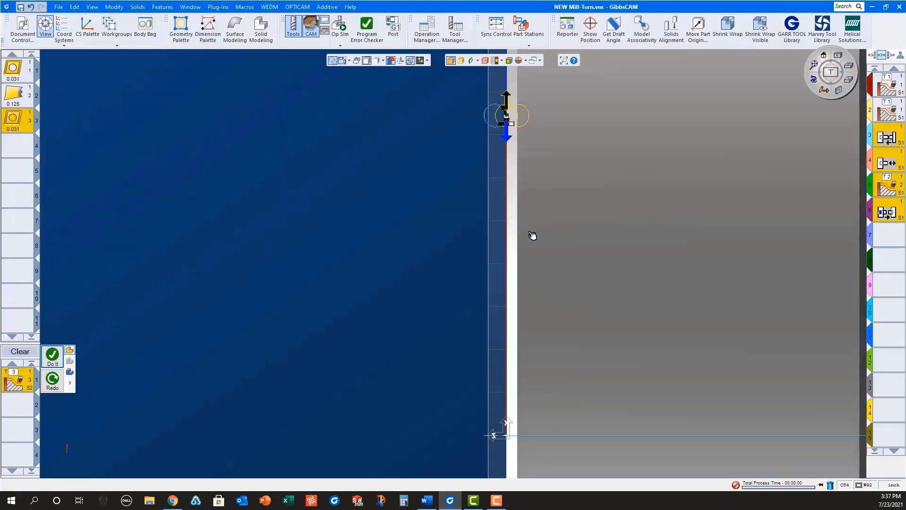
scroll(534, 179, down, 4)
click(527, 275)
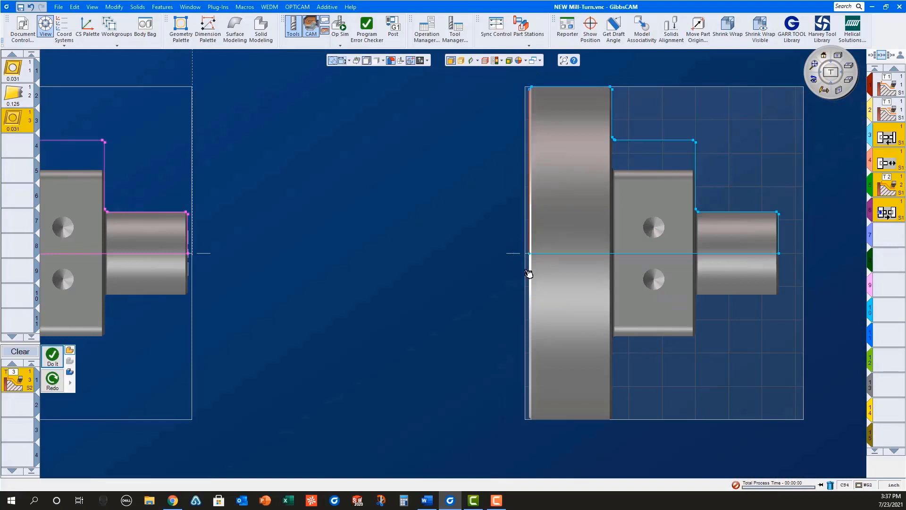
click(53, 357)
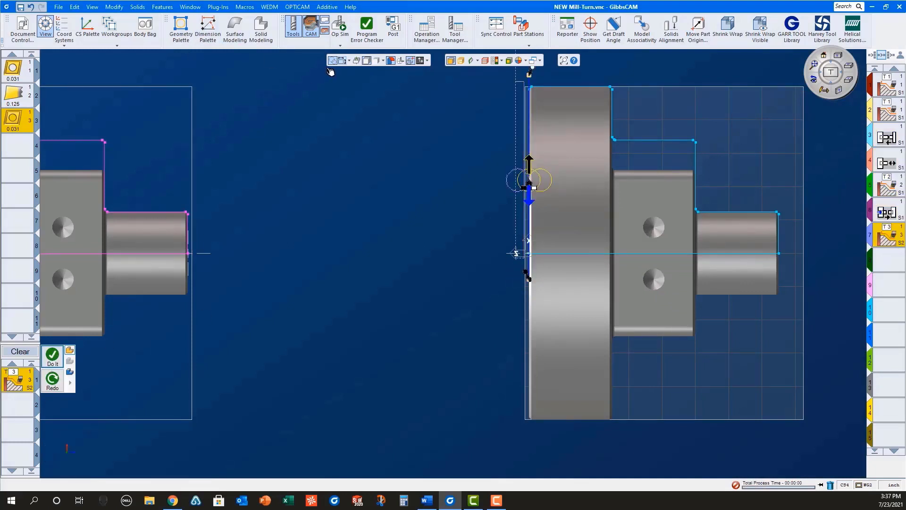
- Run Op Sim with Stop At Part Load/Unload enabled, continuing past the part transfer
click(811, 70)
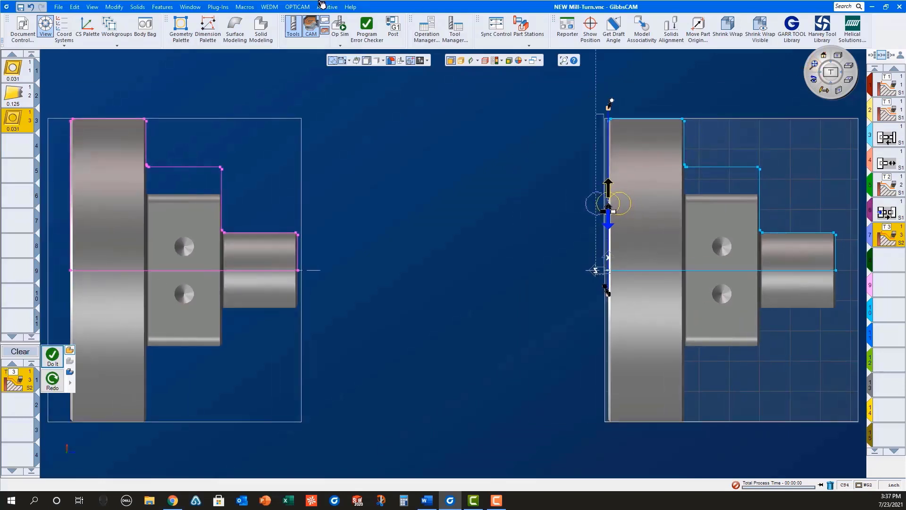
click(347, 31)
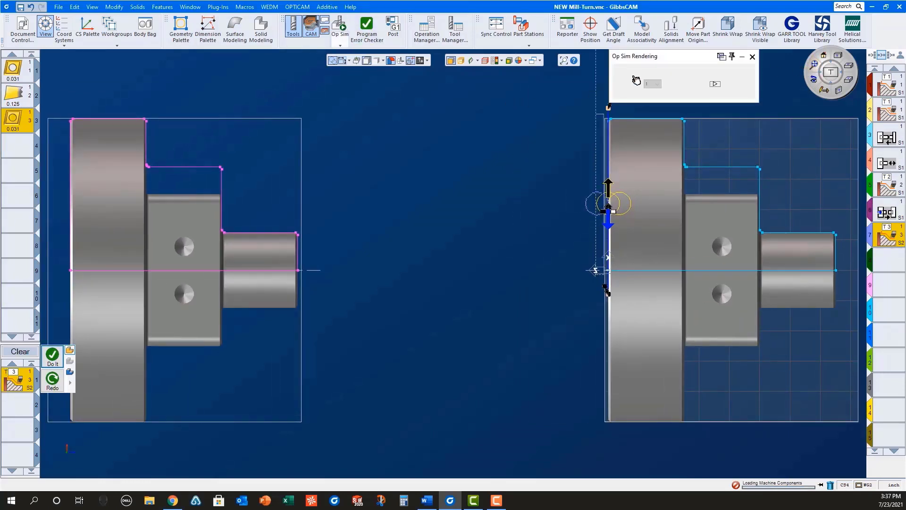
click(620, 71)
click(619, 70)
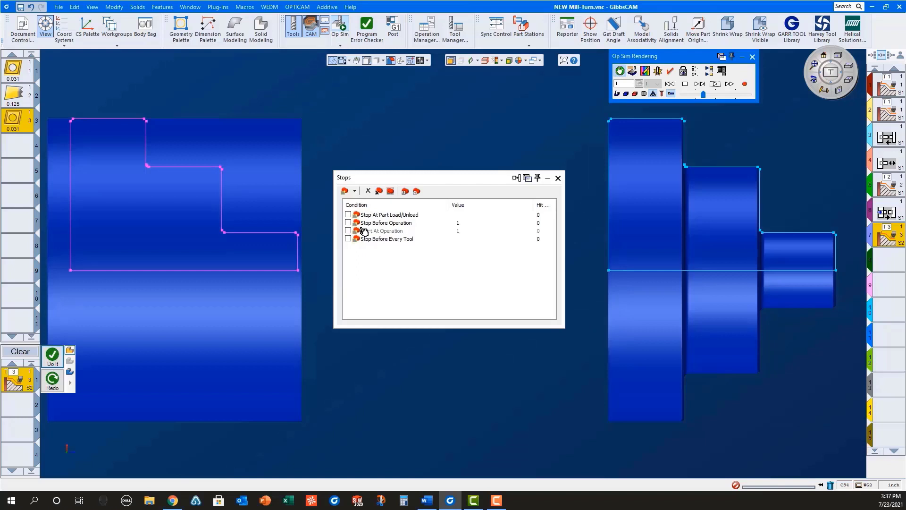
click(348, 214)
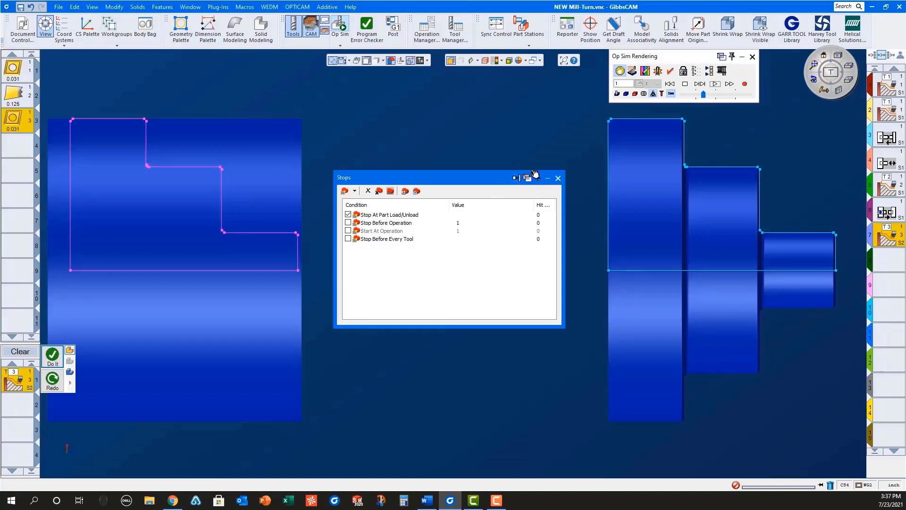
click(558, 178)
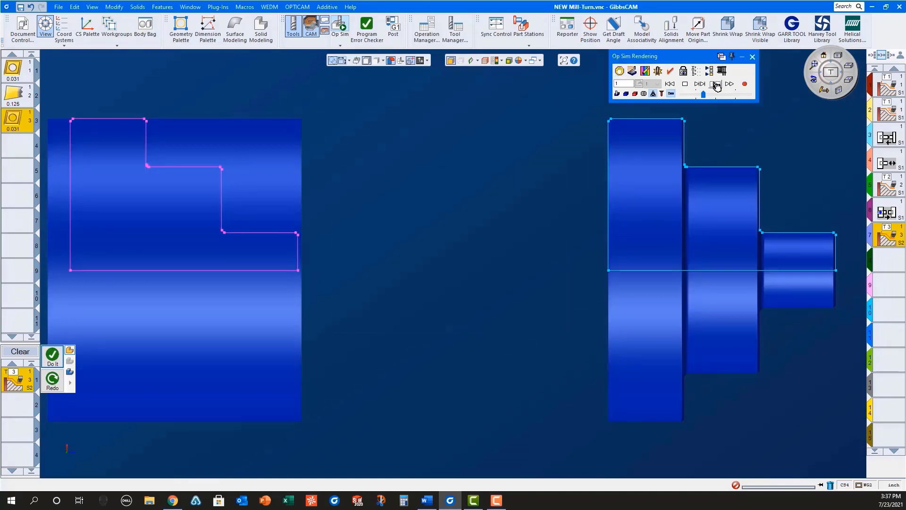
click(715, 84)
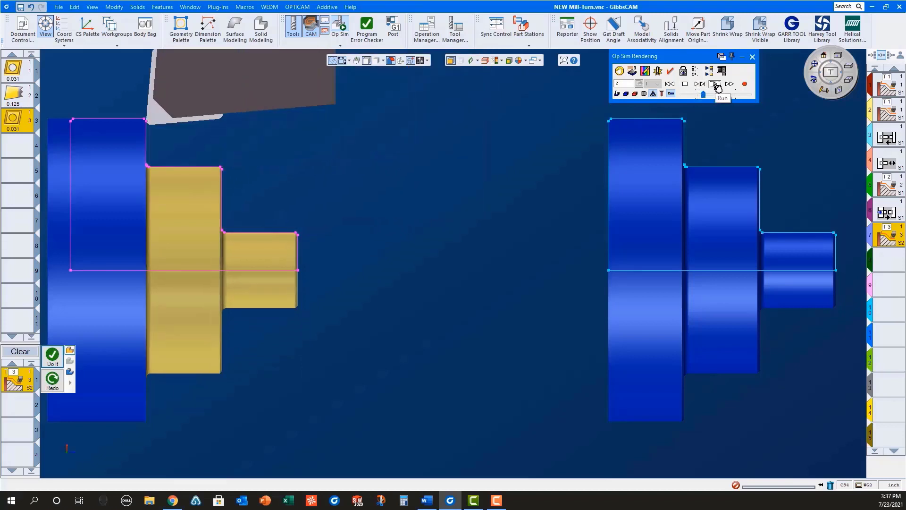
click(716, 85)
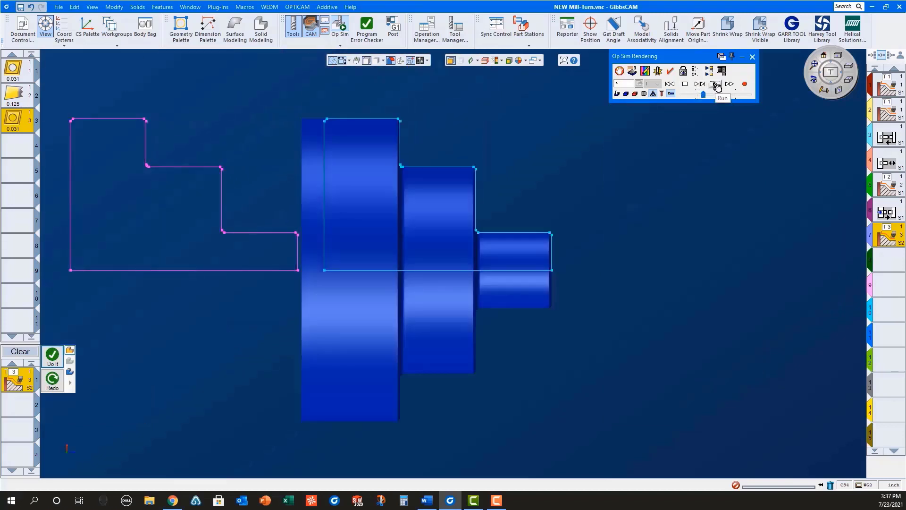